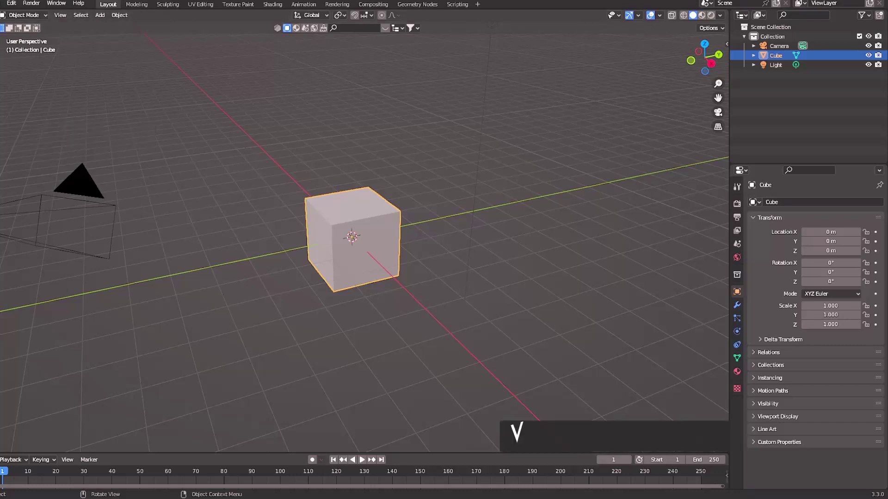
Add a cylinder beside the cube and enlarge the cube's top face
{"action": "left_click", "coordinate": [420, 338]}
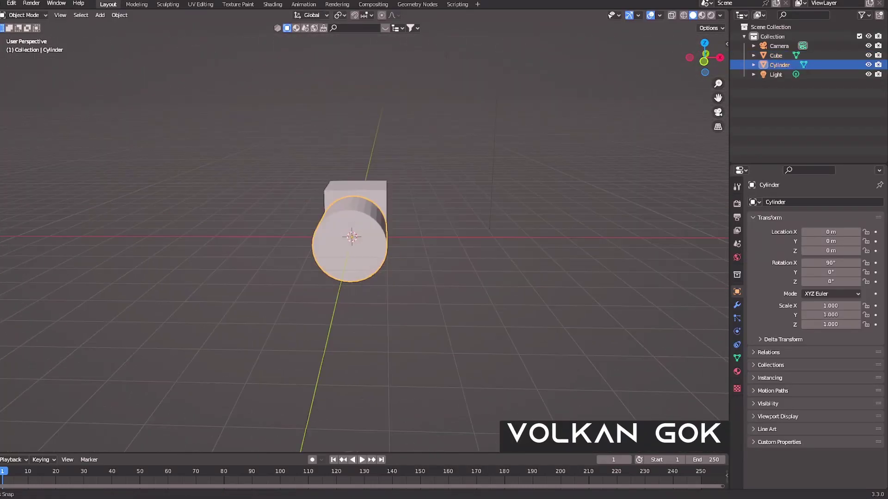
{"action": "mouse_move", "coordinate": [463, 185]}
{"action": "middle_mouse_down"}
{"action": "mouse_move", "coordinate": [509, 139]}
{"action": "mouse_move", "coordinate": [509, 185]}
{"action": "mouse_move", "coordinate": [486, 138]}
{"action": "middle_mouse_up"}
{"action": "key", "text": "s"}
{"action": "left_click", "coordinate": [526, 119]}
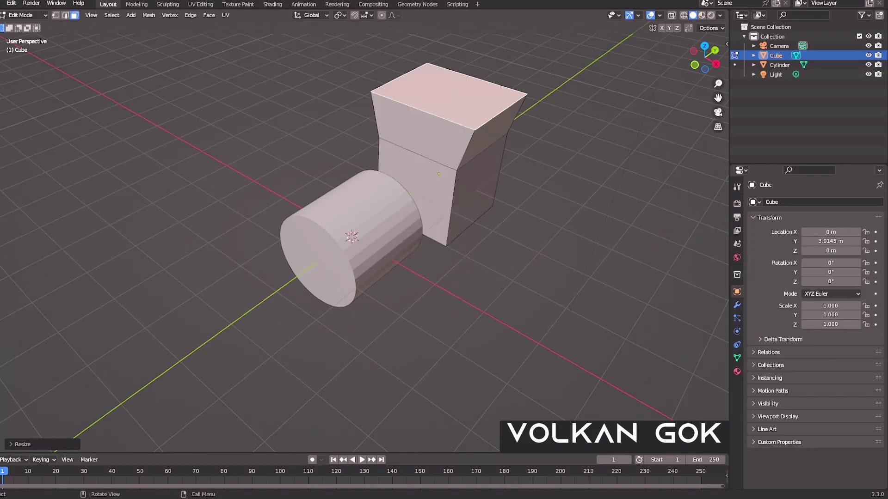
Raise the centre edge of the cube's top to curve it
{"action": "middle_click_drag", "start_coordinate": [352, 278], "coordinate": [351, 208]}
{"action": "key", "text": "2"}
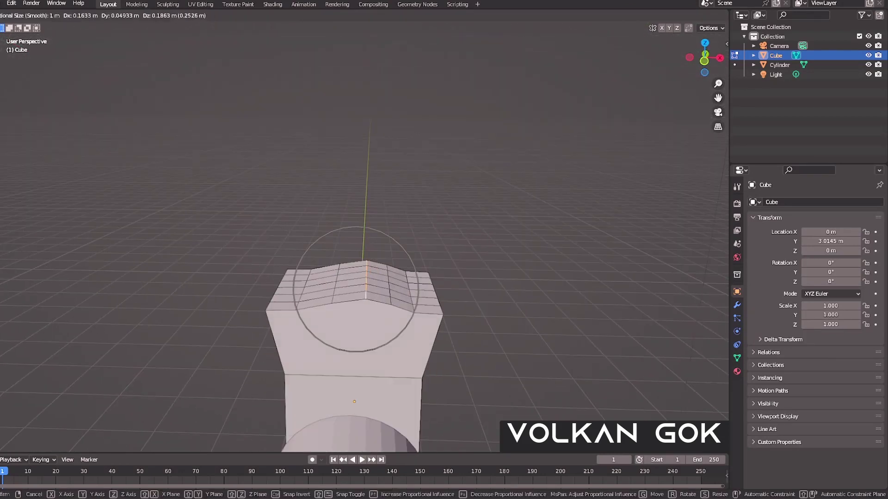
{"action": "key", "text": "Return"}
{"action": "mouse_move", "coordinate": [352, 277]}
{"action": "middle_mouse_down"}
{"action": "mouse_move", "coordinate": [352, 208]}
{"action": "mouse_move", "coordinate": [282, 205]}
{"action": "middle_mouse_up"}
{"action": "left_click_drag", "start_coordinate": [282, 205], "coordinate": [376, 231]}
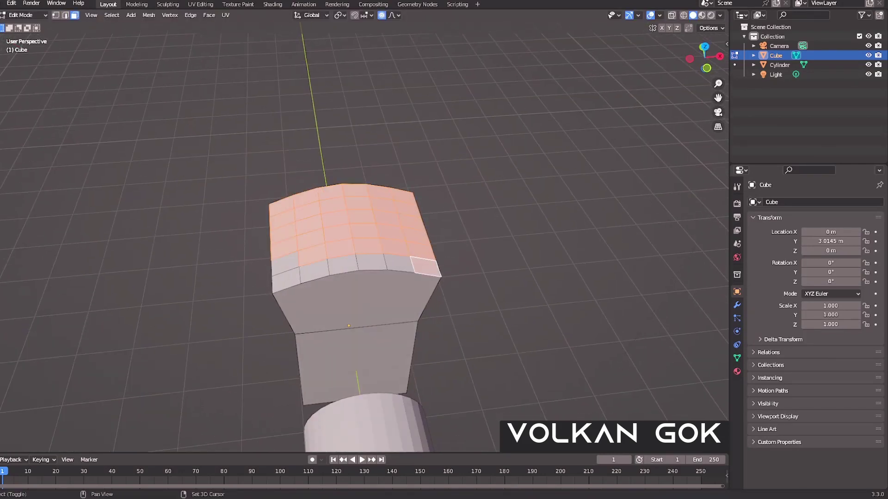
Extrude the curved top faces, scale them with smooth falloff, and extrude upward for the roof
{"action": "mouse_move", "coordinate": [601, 208]}
{"action": "middle_mouse_down"}
{"action": "mouse_move", "coordinate": [692, 209]}
{"action": "mouse_move", "coordinate": [351, 217]}
{"action": "mouse_move", "coordinate": [476, 80]}
{"action": "mouse_move", "coordinate": [244, 123]}
{"action": "middle_mouse_up"}
{"action": "left_click", "coordinate": [669, 215]}
{"action": "key", "text": "s"}
{"action": "left_click", "coordinate": [278, 293]}
{"action": "mouse_move", "coordinate": [277, 293]}
{"action": "middle_mouse_down"}
{"action": "mouse_move", "coordinate": [476, 73]}
{"action": "mouse_move", "coordinate": [658, 33]}
{"action": "middle_mouse_up"}
{"action": "key", "text": "Return"}
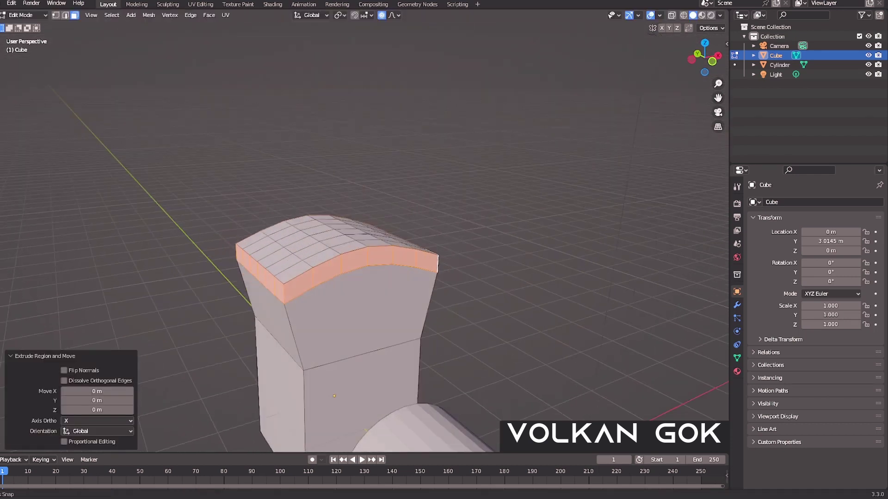
{"action": "middle_click_drag", "start_coordinate": [351, 278], "coordinate": [244, 254]}
Separate the roof, stretch it along Y, and give it flat shading
{"action": "key", "text": "p"}
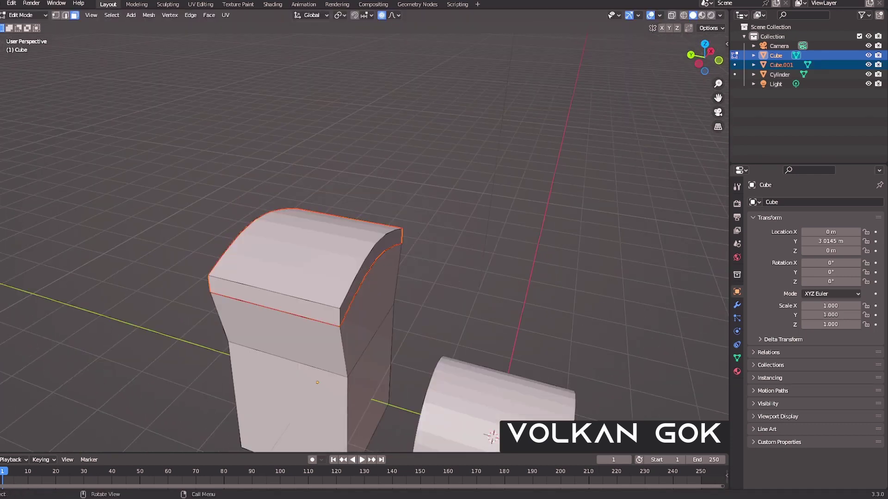
{"action": "key", "text": "y"}
{"action": "left_click", "coordinate": [321, 256]}
{"action": "middle_click_drag", "start_coordinate": [321, 255], "coordinate": [355, 231]}
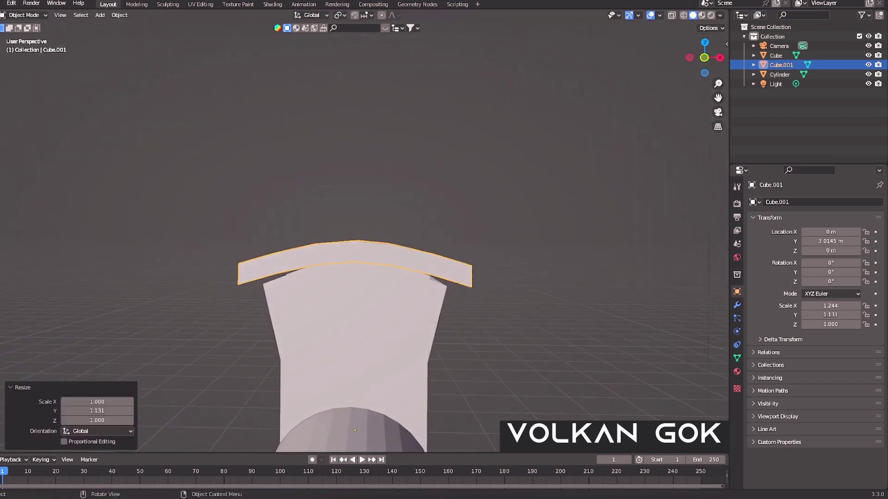
{"action": "left_click", "coordinate": [323, 313]}
{"action": "middle_click_drag", "start_coordinate": [324, 313], "coordinate": [502, 38]}
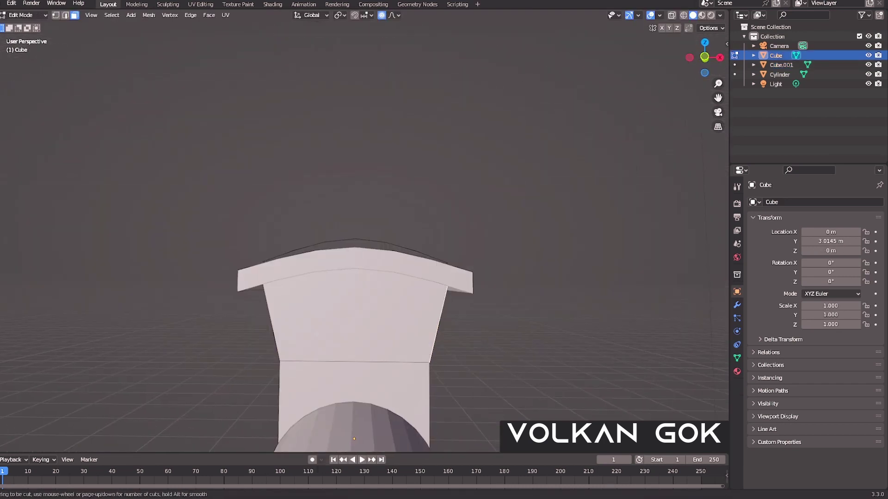
Extrude and inset the cab's side face inward to form a recessed window
{"action": "middle_click_drag", "start_coordinate": [324, 254], "coordinate": [307, 212]}
{"action": "key", "text": "e"}
{"action": "key", "text": "s"}
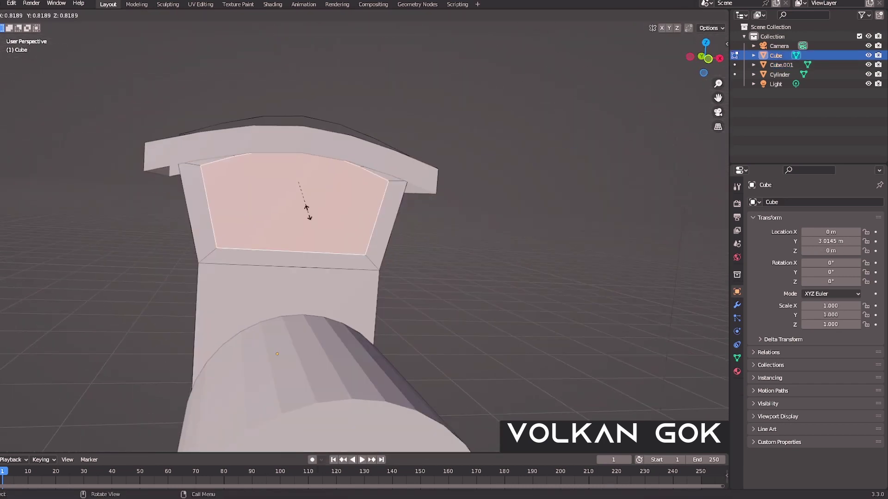
{"action": "left_click", "coordinate": [307, 212]}
{"action": "key", "text": "e"}
{"action": "key", "text": "s"}
{"action": "middle_click_drag", "start_coordinate": [323, 254], "coordinate": [417, 231]}
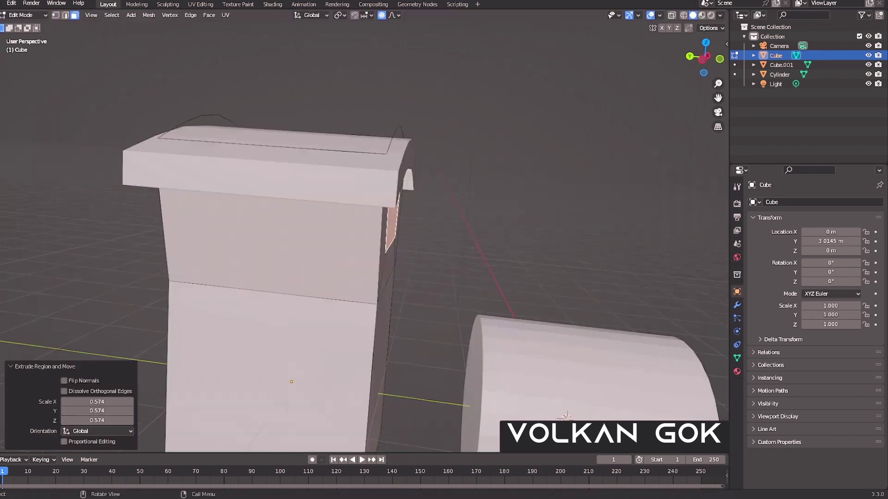
{"action": "key", "text": "e"}
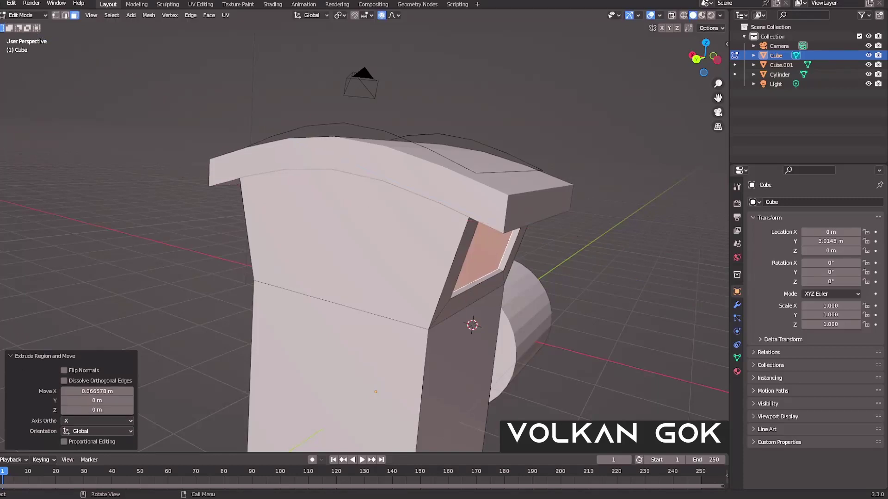
Add an edge loop around the cab's lower front and select the cylinder
{"action": "middle_click_drag", "start_coordinate": [370, 231], "coordinate": [277, 241]}
{"action": "left_click", "coordinate": [373, 322]}
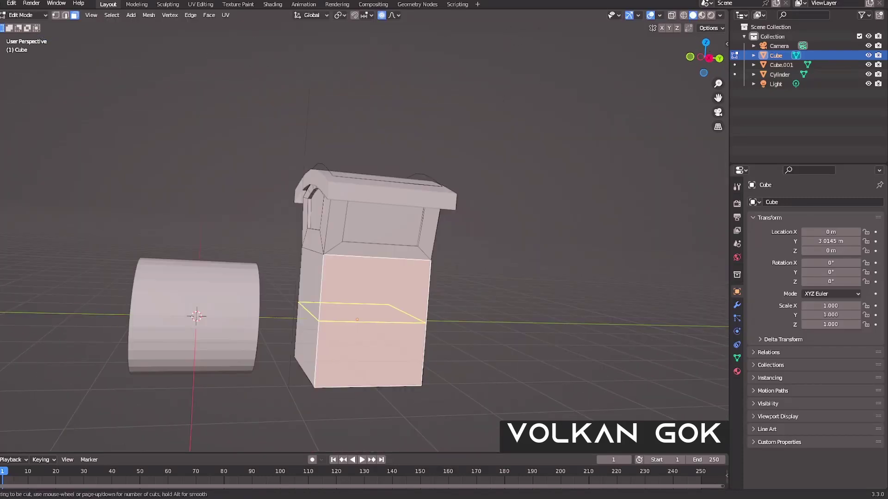
{"action": "key", "text": "Tab"}
{"action": "middle_click_drag", "start_coordinate": [370, 232], "coordinate": [231, 240]}
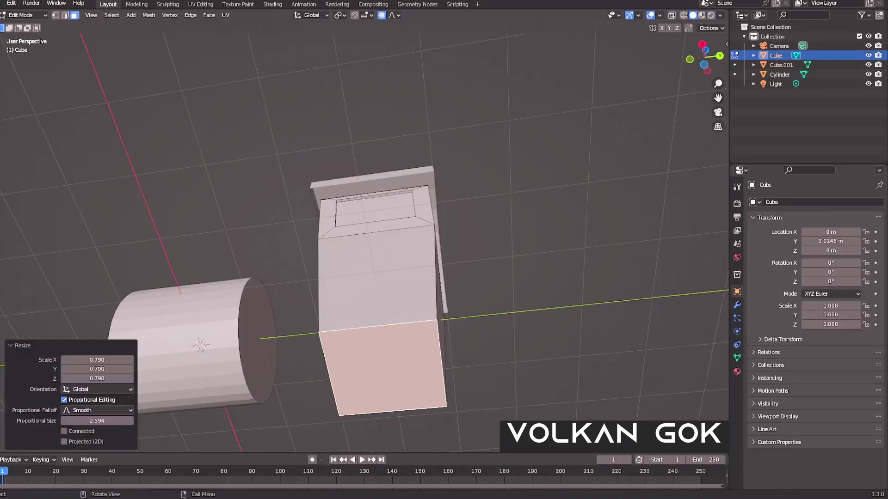
{"action": "left_click", "coordinate": [495, 356]}
Shrink the cylinder boiler to 0.772 and raise it against the cab front
{"action": "key", "text": "s"}
{"action": "left_click", "coordinate": [398, 344]}
{"action": "middle_click_drag", "start_coordinate": [397, 277], "coordinate": [259, 287]}
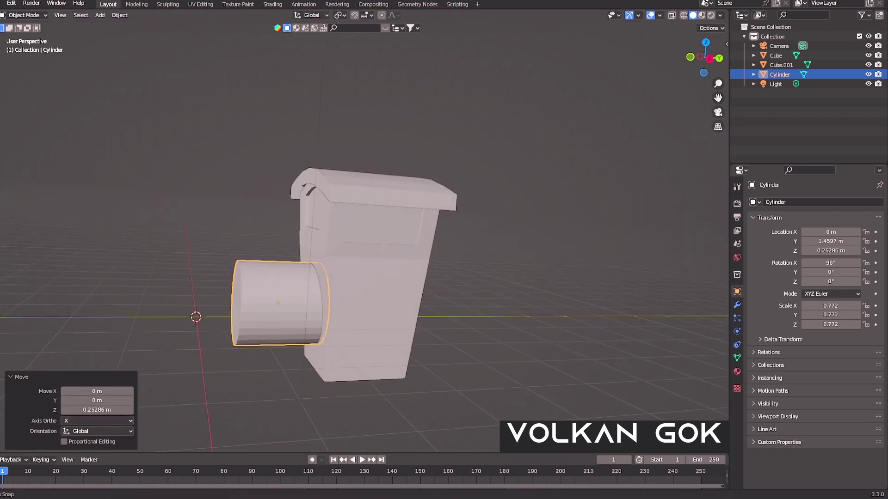
{"action": "middle_click_drag", "start_coordinate": [370, 231], "coordinate": [277, 231]}
Add a cube scaled to 0.606 and move it along Y under the boiler
{"action": "key", "text": "shift+a"}
{"action": "left_click", "coordinate": [416, 314]}
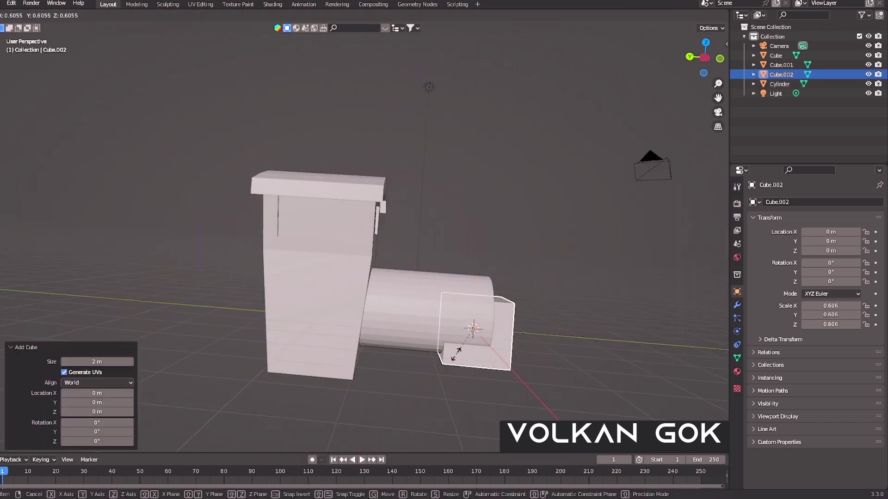
{"action": "key", "text": "s"}
{"action": "key", "text": "g"}
{"action": "key", "text": "z"}
{"action": "key", "text": "y"}
{"action": "key", "text": "Return"}
{"action": "key", "text": "KP_1"}
{"action": "scroll", "coordinate": [307, 296], "scroll_direction": "up", "scroll_amount": 5}
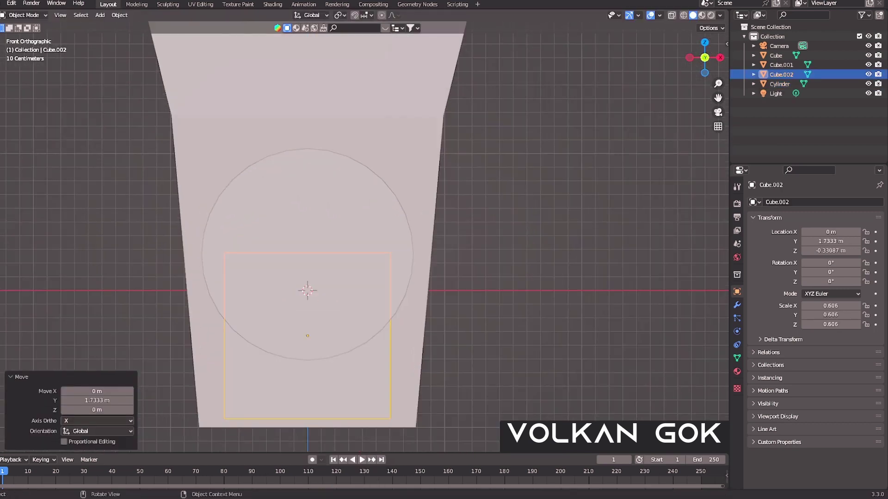
Stretch the base box along Y, then reselect the cylinder
{"action": "middle_click_drag", "start_coordinate": [416, 324], "coordinate": [509, 360]}
{"action": "key", "text": "s"}
{"action": "key", "text": "y"}
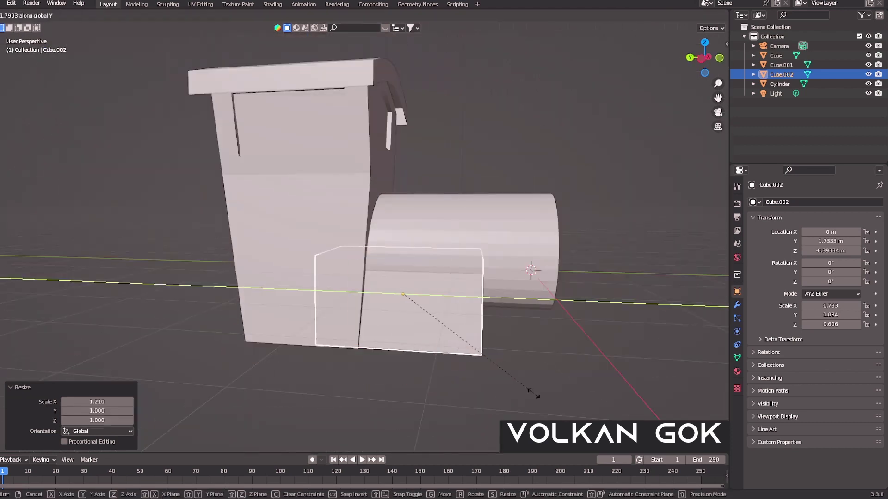
{"action": "left_click", "coordinate": [580, 394]}
{"action": "middle_click_drag", "start_coordinate": [580, 393], "coordinate": [463, 324]}
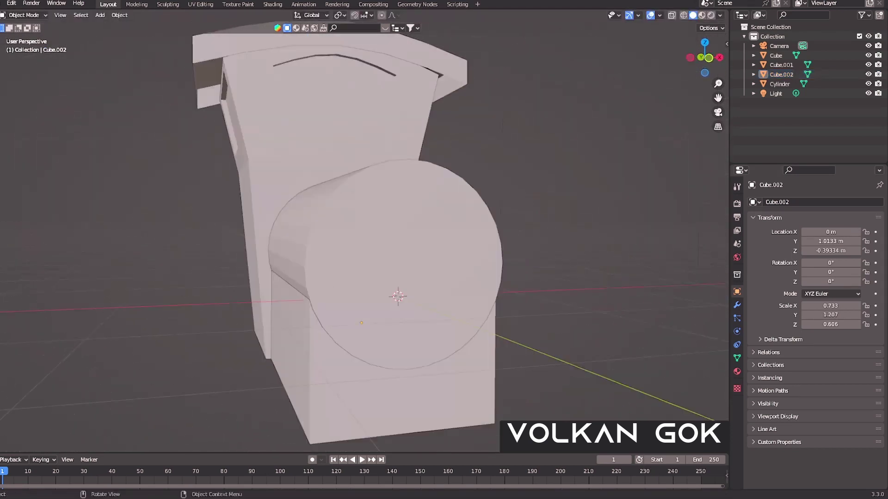
{"action": "left_click", "coordinate": [439, 277]}
{"action": "key", "text": "Tab"}
{"action": "key", "text": "Tab"}
{"action": "key", "text": "shift+a"}
Add a UV sphere, scale it to eye size, and move it along Y onto the boiler
{"action": "left_click", "coordinate": [479, 331]}
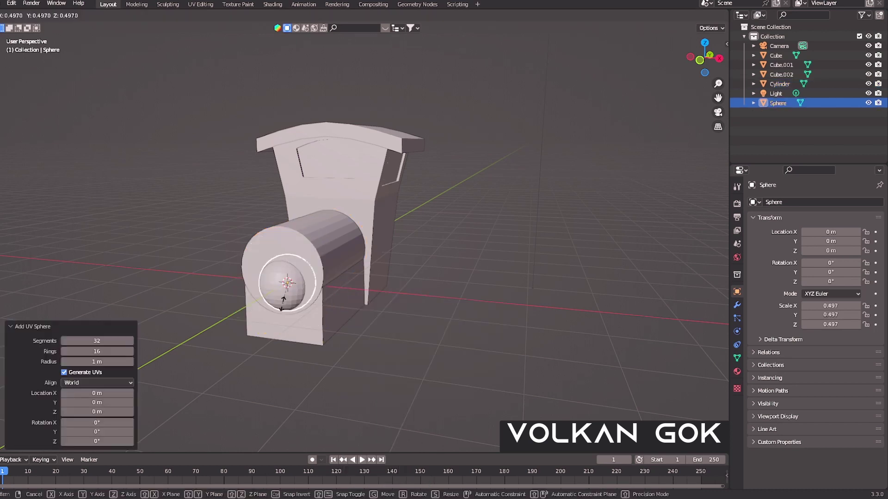
{"action": "key", "text": "s"}
{"action": "left_click", "coordinate": [359, 250]}
{"action": "key", "text": "g"}
{"action": "key", "text": "y"}
{"action": "middle_click_drag", "start_coordinate": [359, 249], "coordinate": [386, 279]}
{"action": "scroll", "coordinate": [386, 280], "scroll_direction": "up", "scroll_amount": 3}
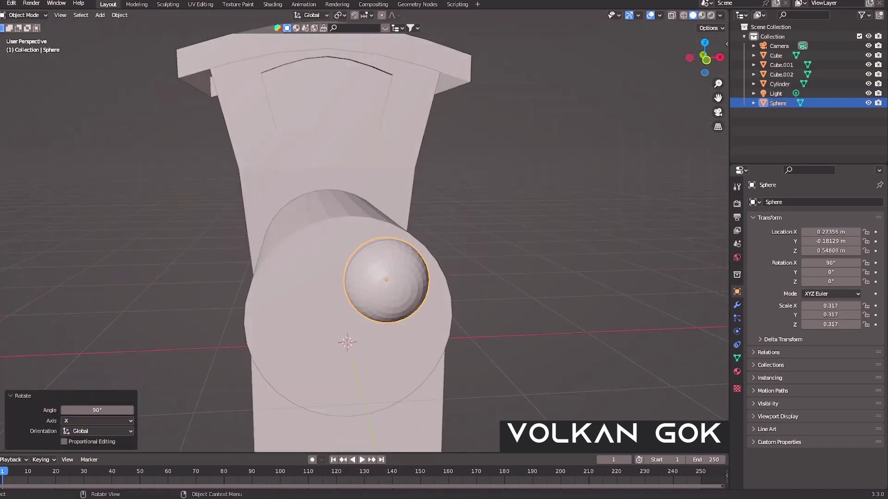
Rotate the eye sphere 90° on X and add a Mirror modifier for the second eye
{"action": "type", "text": "5-"}
{"action": "key", "text": "Return"}
{"action": "mouse_move", "coordinate": [406, 305]}
{"action": "middle_mouse_down"}
{"action": "mouse_move", "coordinate": [407, 259]}
{"action": "mouse_move", "coordinate": [440, 287]}
{"action": "mouse_move", "coordinate": [370, 277]}
{"action": "middle_mouse_up"}
{"action": "left_click", "coordinate": [737, 305]}
{"action": "left_click", "coordinate": [816, 202]}
{"action": "left_click", "coordinate": [301, 352]}
{"action": "left_click", "coordinate": [254, 245]}
{"action": "key", "text": "ctrl+z"}
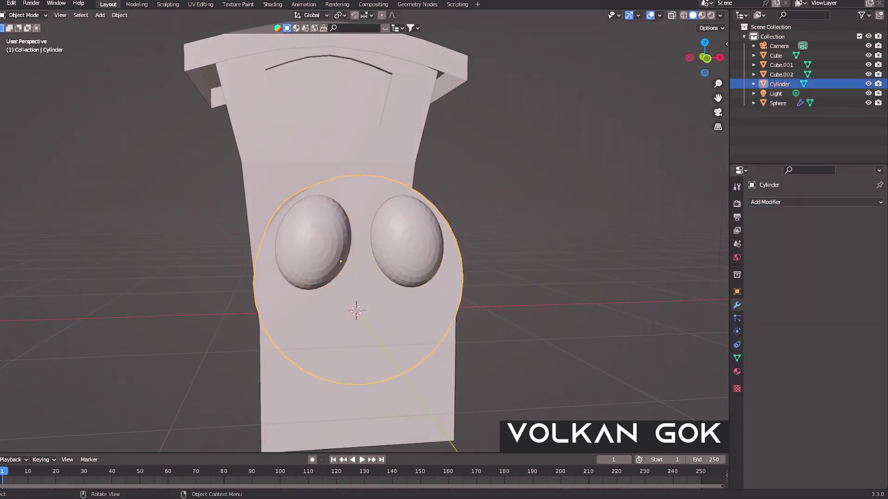
Extrude the cylinder's front face and scale it into a small centre circle
{"action": "key", "text": "Tab"}
{"action": "key", "text": "e"}
{"action": "key", "text": "s"}
{"action": "key", "text": "Return"}
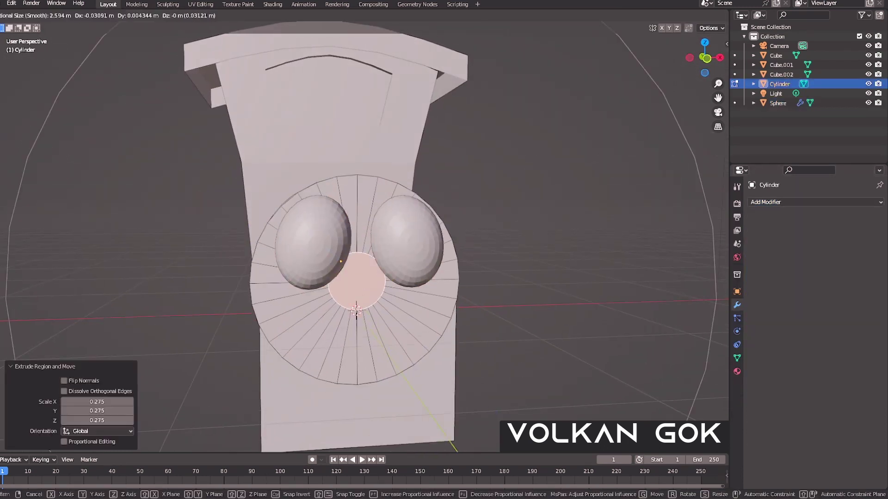
{"action": "key", "text": "Return"}
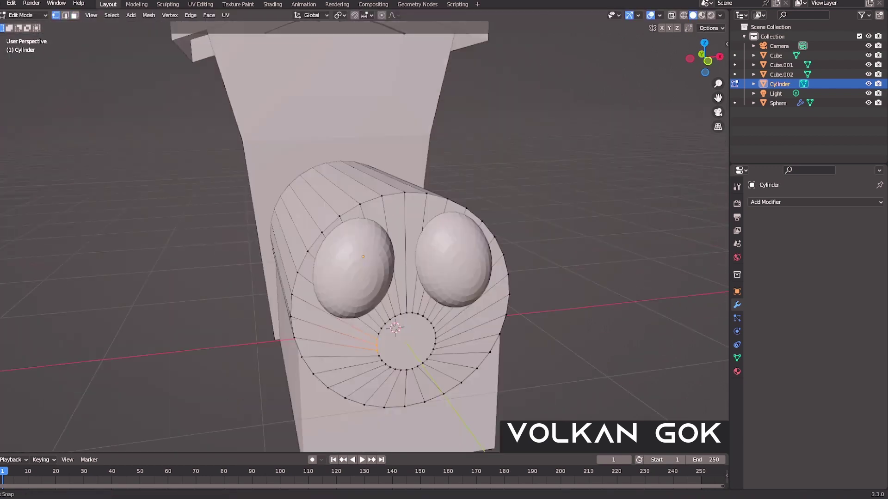
{"action": "key", "text": "KP_1"}
Delete the front disc's left half in wireframe and add a Mirror modifier to the cylinder
{"action": "key", "text": "shift+z"}
{"action": "left_click_drag", "start_coordinate": [334, 152], "coordinate": [266, 287]}
{"action": "key", "text": "x"}
{"action": "left_click", "coordinate": [266, 263]}
{"action": "key", "text": "shift+z"}
{"action": "left_click", "coordinate": [814, 202]}
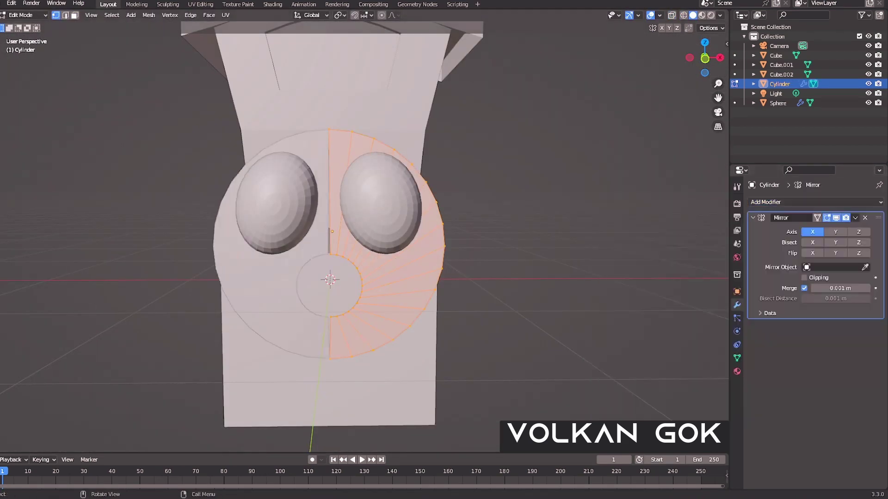
{"action": "scroll", "coordinate": [334, 243], "scroll_direction": "up", "scroll_amount": 6}
{"action": "scroll", "coordinate": [335, 243], "scroll_direction": "down", "scroll_amount": 5}
Move the inner ring vertices in front view to outline a smiling mouth
{"action": "key", "text": "g"}
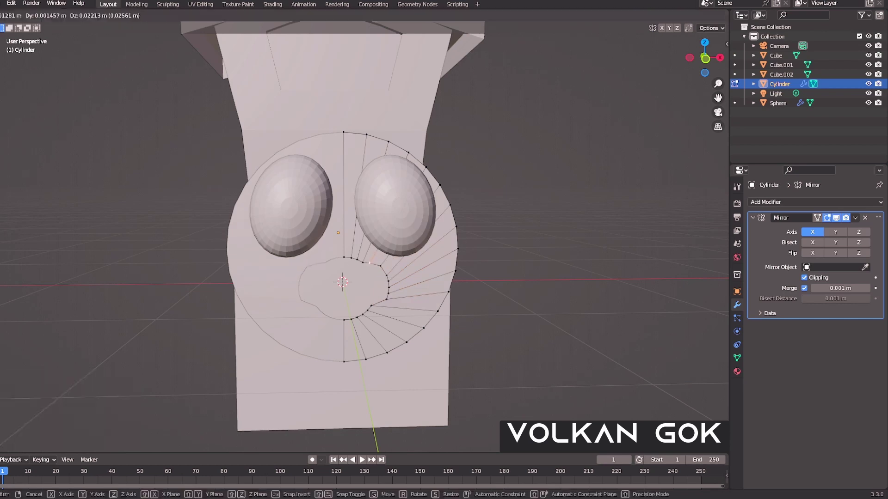
{"action": "key", "text": "Return"}
{"action": "scroll", "coordinate": [361, 236], "scroll_direction": "up", "scroll_amount": 3}
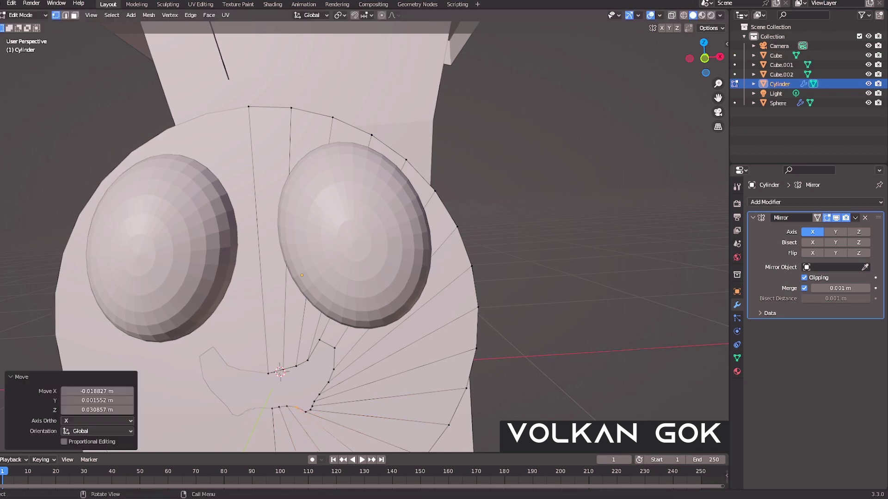
{"action": "key", "text": "KP_1"}
{"action": "scroll", "coordinate": [481, 231], "scroll_direction": "up", "scroll_amount": 5}
{"action": "scroll", "coordinate": [352, 236], "scroll_direction": "down", "scroll_amount": 2}
{"action": "key", "text": "g"}
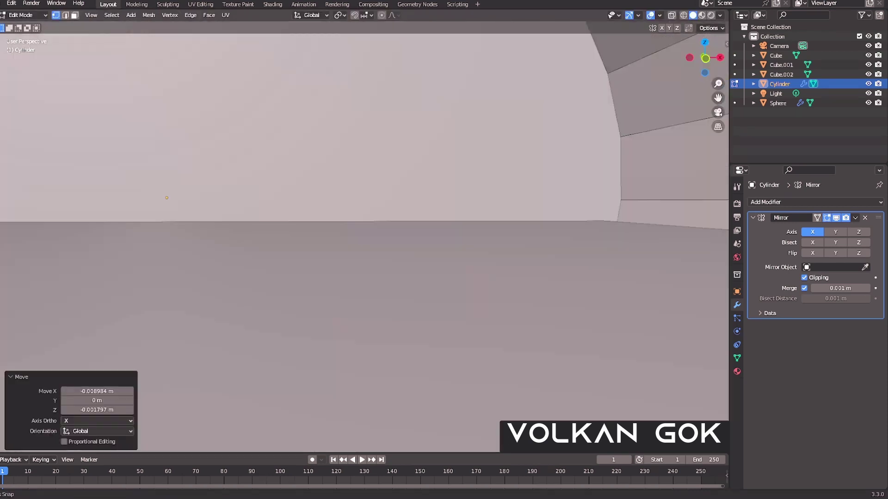
{"action": "scroll", "coordinate": [365, 262], "scroll_direction": "down", "scroll_amount": 5}
{"action": "left_click_drag", "start_coordinate": [318, 218], "coordinate": [414, 307]}
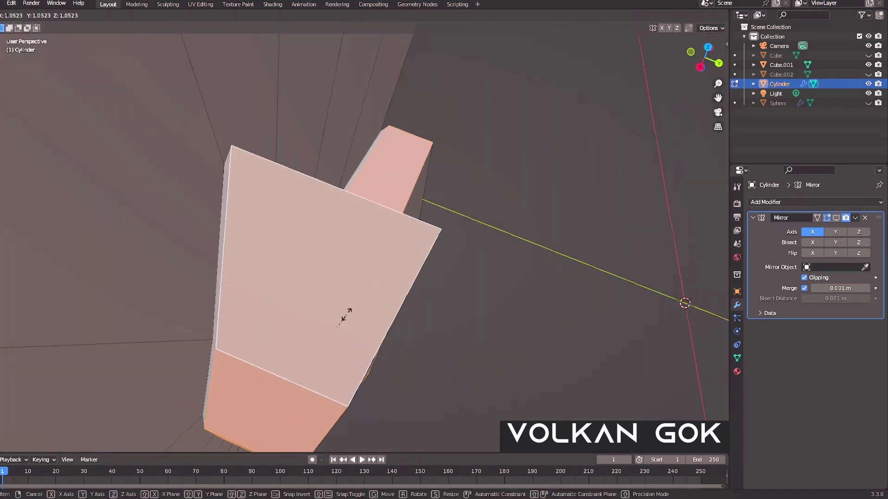
Scale the mouth vertices into shape and push the mouth area into the face
{"action": "left_click", "coordinate": [344, 317]}
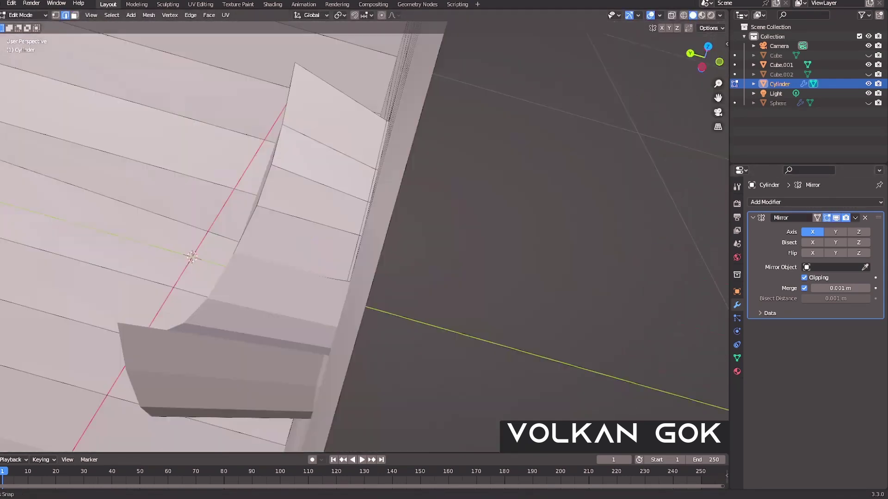
{"action": "scroll", "coordinate": [324, 255], "scroll_direction": "down", "scroll_amount": 3}
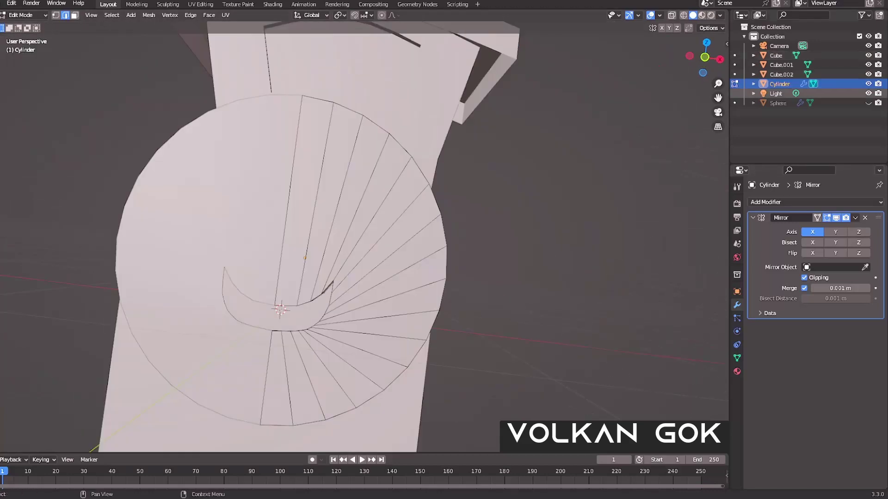
{"action": "scroll", "coordinate": [324, 254], "scroll_direction": "down", "scroll_amount": 2}
{"action": "middle_click_drag", "start_coordinate": [351, 250], "coordinate": [416, 250]}
{"action": "key", "text": "g"}
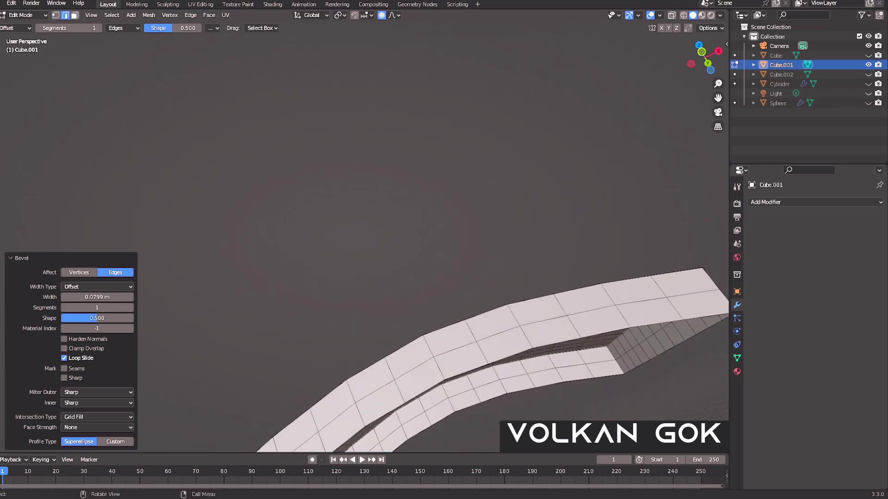
Finish the 0.0799 m bevel on the roof edges and return to Object Mode
{"action": "mouse_move", "coordinate": [370, 277]}
{"action": "middle_mouse_down"}
{"action": "mouse_move", "coordinate": [370, 208]}
{"action": "mouse_move", "coordinate": [361, 194]}
{"action": "middle_mouse_up"}
{"action": "key", "text": "w"}
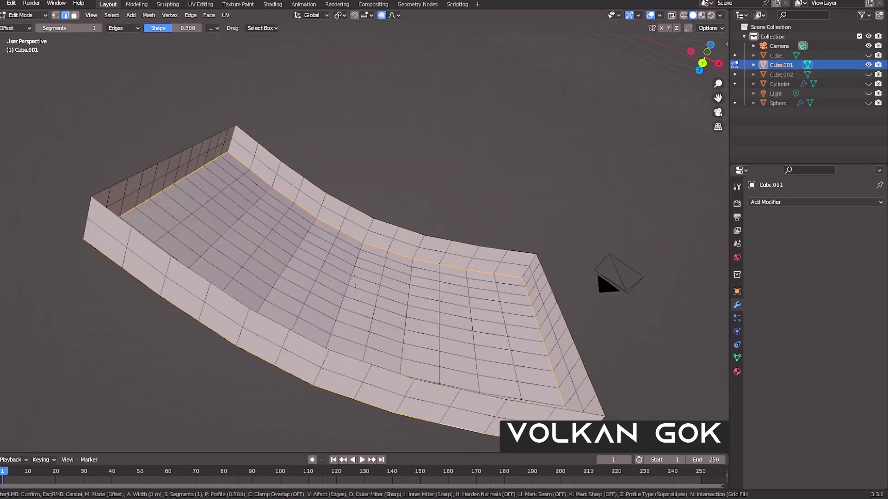
{"action": "key", "text": "space"}
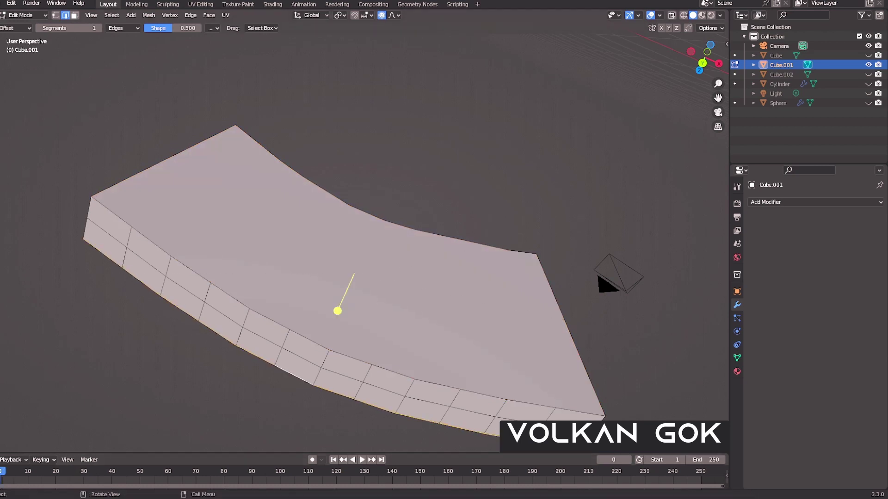
{"action": "middle_click_drag", "start_coordinate": [370, 250], "coordinate": [301, 184]}
{"action": "scroll", "coordinate": [370, 250], "scroll_direction": "down", "scroll_amount": 5}
{"action": "scroll", "coordinate": [370, 249], "scroll_direction": "up", "scroll_amount": 3}
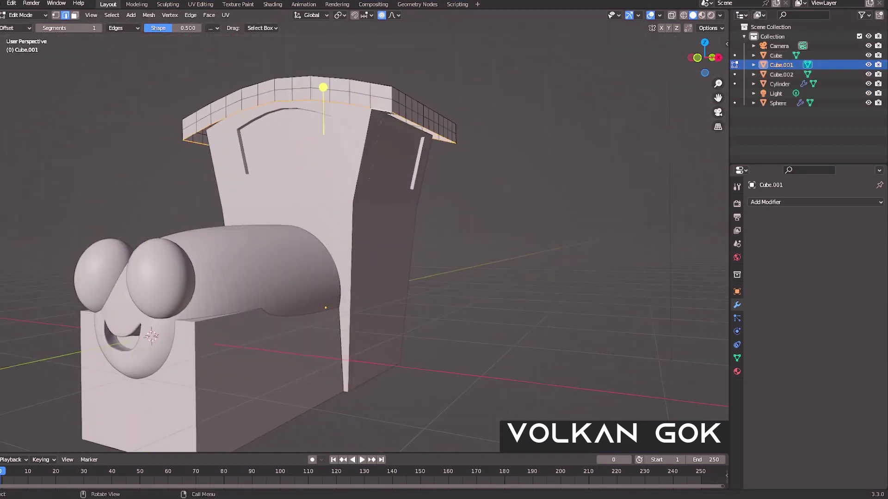
{"action": "middle_click_drag", "start_coordinate": [369, 250], "coordinate": [324, 240]}
{"action": "key", "text": "Tab"}
{"action": "key", "text": "shift+a"}
Add a new cylinder scaled to 0.36 as the smokestack above the boiler
{"action": "left_click", "coordinate": [277, 292]}
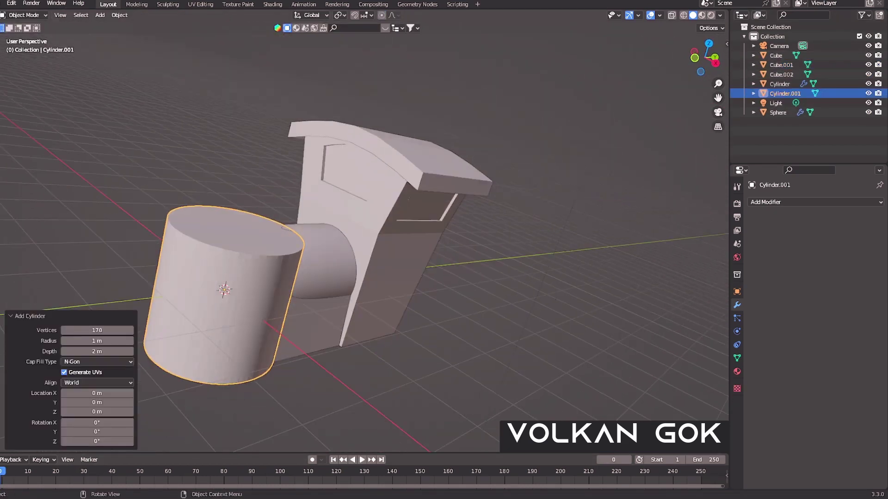
{"action": "type", "text": "s.36"}
{"action": "key", "text": "Return"}
{"action": "key", "text": "Return"}
{"action": "key", "text": "shift+z"}
{"action": "scroll", "coordinate": [278, 208], "scroll_direction": "up", "scroll_amount": 5}
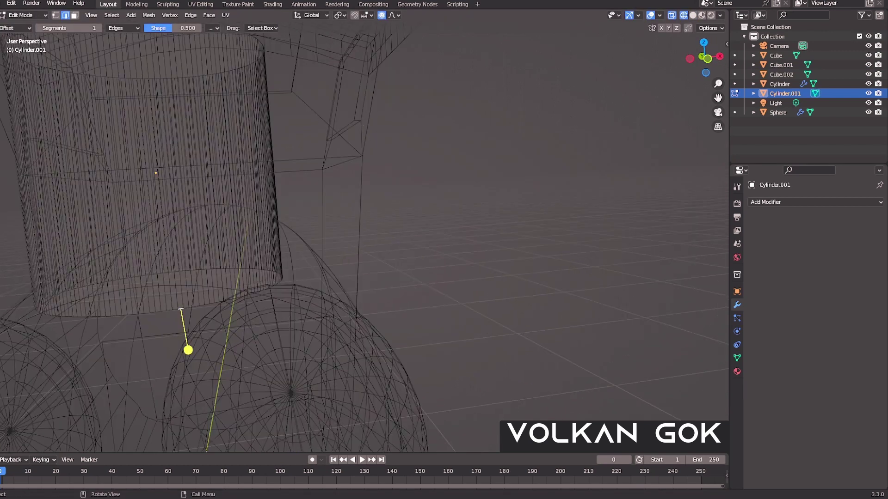
{"action": "key", "text": "Tab"}
{"action": "key", "text": "shift+z"}
{"action": "middle_click_drag", "start_coordinate": [365, 235], "coordinate": [323, 208]}
Inset the smokestack's top face and scale it outward into a flared rim
{"action": "key", "text": "3"}
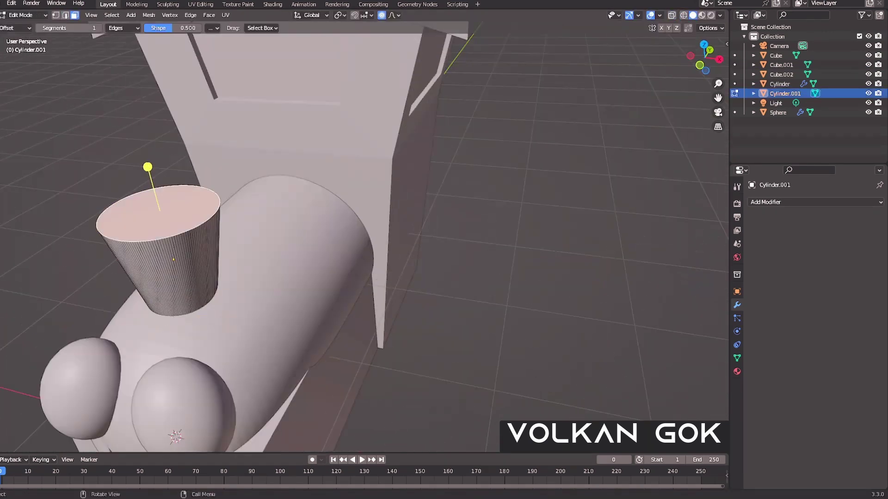
{"action": "key", "text": "Return"}
{"action": "key", "text": "s"}
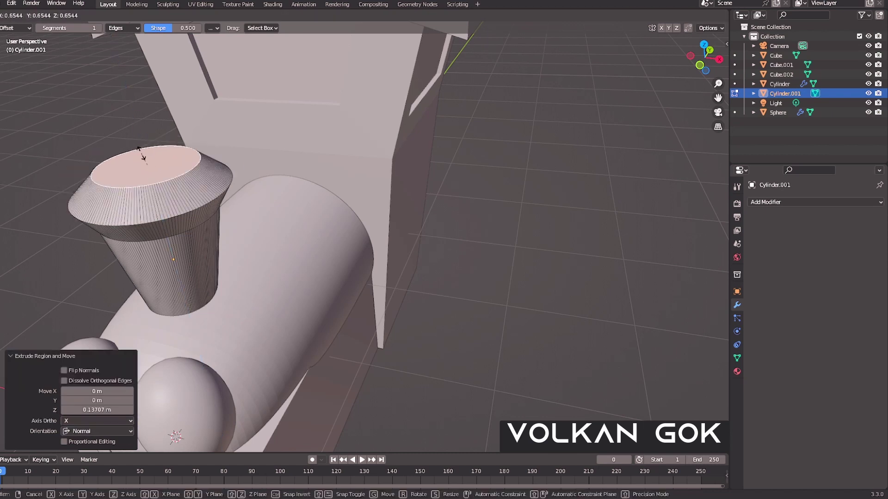
{"action": "left_click", "coordinate": [98, 158]}
{"action": "scroll", "coordinate": [370, 231], "scroll_direction": "down", "scroll_amount": 3}
{"action": "mouse_move", "coordinate": [324, 231]}
{"action": "middle_mouse_down"}
{"action": "mouse_move", "coordinate": [416, 241]}
{"action": "mouse_move", "coordinate": [278, 231]}
{"action": "mouse_move", "coordinate": [324, 222]}
{"action": "mouse_move", "coordinate": [416, 231]}
{"action": "mouse_move", "coordinate": [333, 231]}
{"action": "mouse_move", "coordinate": [324, 208]}
{"action": "mouse_move", "coordinate": [370, 231]}
{"action": "middle_mouse_up"}
{"action": "key", "text": "Tab"}
Reposition the base block, then add a cylinder rotated 90° and shrunk into a thin side rod
{"action": "left_click", "coordinate": [231, 333]}
{"action": "left_click", "coordinate": [261, 336]}
{"action": "key", "text": "shift+a"}
{"action": "key", "text": "Return"}
{"action": "key", "text": "s"}
{"action": "key", "text": "Return"}
Lengthen the side rod and place it beside the train
{"action": "key", "text": "g"}
{"action": "key", "text": "x"}
{"action": "left_click", "coordinate": [370, 255]}
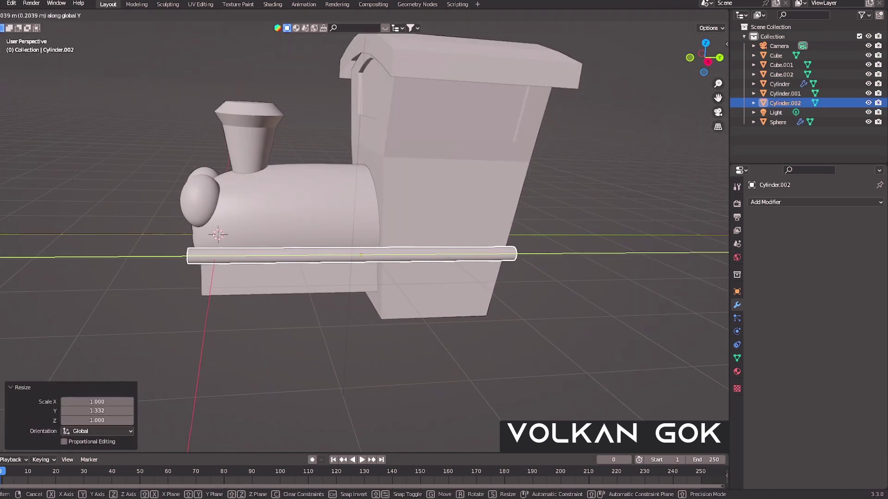
{"action": "key", "text": "Return"}
In side view, select the rod's front section and enlarge it to thicken it
{"action": "key", "text": "Tab"}
{"action": "key", "text": "KP_3"}
{"action": "left_click_drag", "start_coordinate": [170, 188], "coordinate": [371, 328]}
{"action": "scroll", "coordinate": [355, 257], "scroll_direction": "up", "scroll_amount": 5}
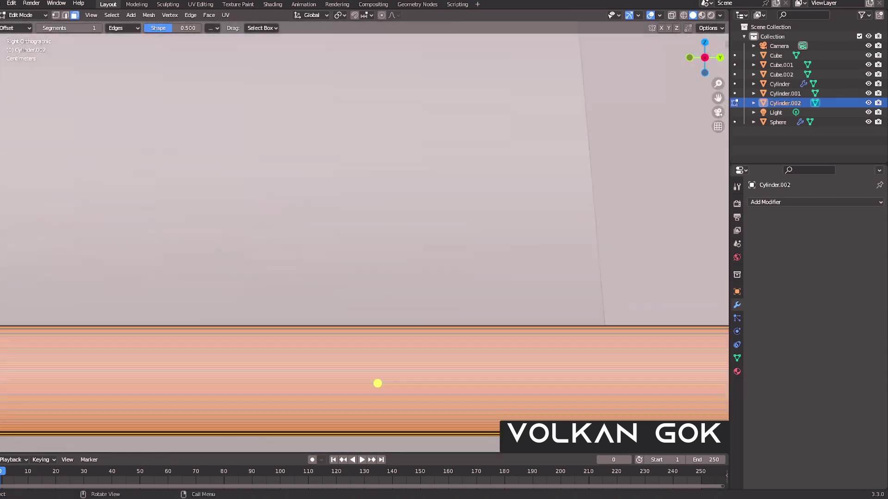
{"action": "scroll", "coordinate": [355, 257], "scroll_direction": "down", "scroll_amount": 4}
{"action": "left_click", "coordinate": [277, 317]}
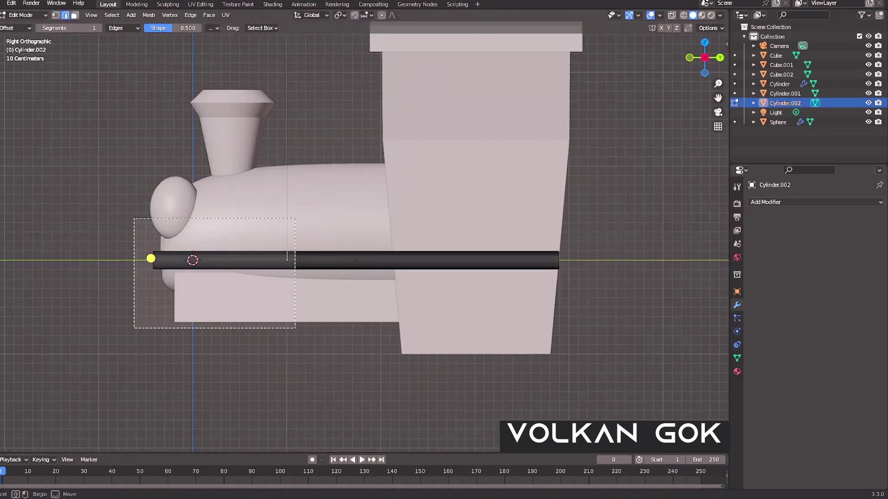
{"action": "mouse_move", "coordinate": [151, 258]}
{"action": "middle_mouse_down"}
{"action": "mouse_move", "coordinate": [228, 279]}
{"action": "mouse_move", "coordinate": [212, 240]}
{"action": "middle_mouse_up"}
{"action": "key", "text": "3"}
{"action": "key", "text": "shift+z"}
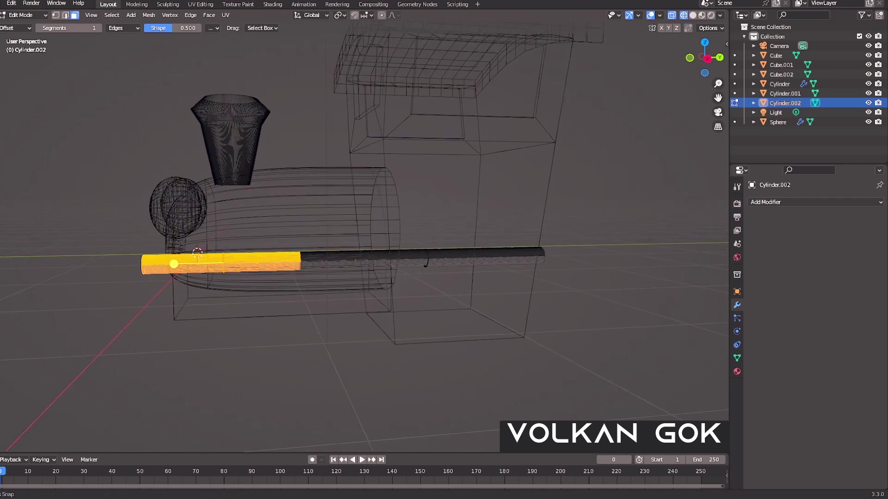
{"action": "left_click", "coordinate": [225, 264]}
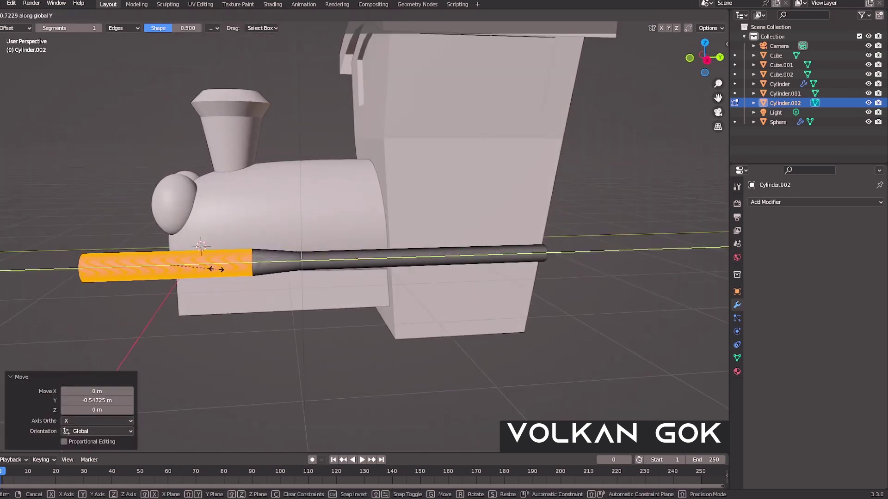
{"action": "key", "text": "Return"}
Add a Mirror modifier to the rod with the boiler Cylinder as Mirror Object
{"action": "key", "text": "Tab"}
{"action": "middle_click_drag", "start_coordinate": [370, 231], "coordinate": [278, 208]}
{"action": "left_click", "coordinate": [814, 202]}
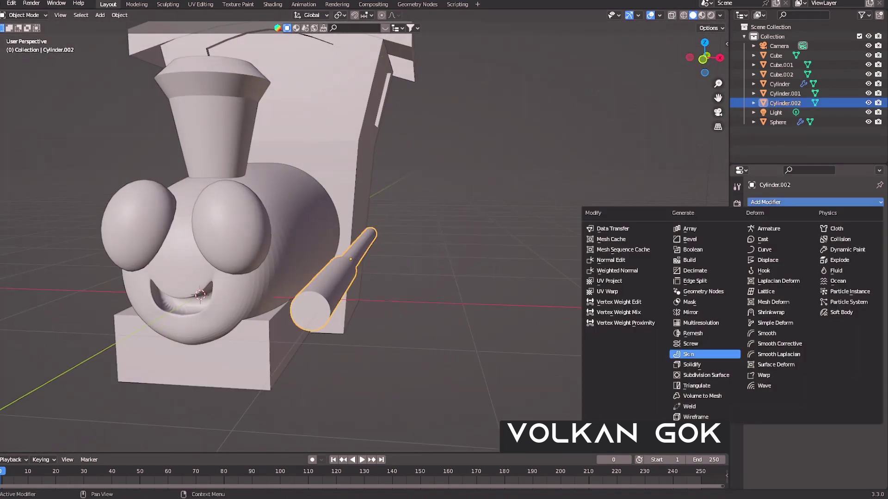
{"action": "left_click", "coordinate": [694, 354]}
{"action": "left_click", "coordinate": [835, 268]}
{"action": "left_click", "coordinate": [827, 301]}
Check the mirrored rods, then add a 20-vertex, 0.54 m-radius cylinder (Cylinder.003)
{"action": "middle_click_drag", "start_coordinate": [416, 231], "coordinate": [370, 240]}
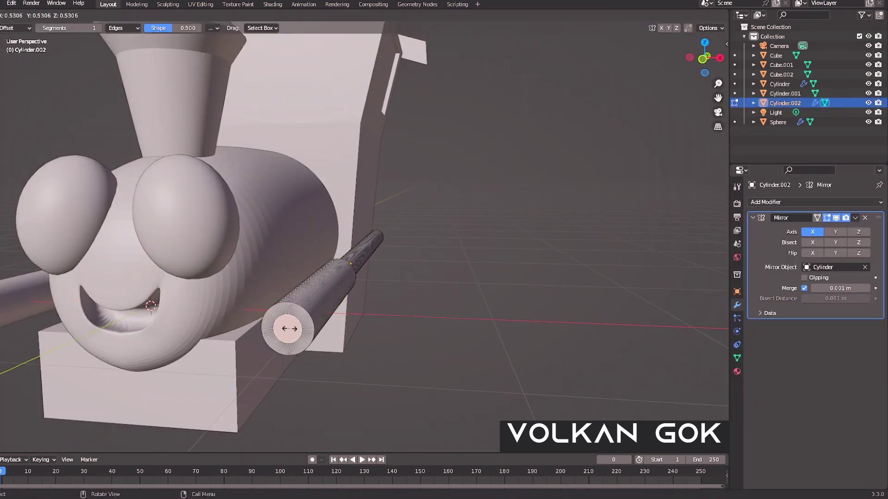
{"action": "key", "text": "Escape"}
{"action": "scroll", "coordinate": [287, 329], "scroll_direction": "down", "scroll_amount": 5}
{"action": "mouse_move", "coordinate": [287, 328]}
{"action": "middle_mouse_down"}
{"action": "mouse_move", "coordinate": [259, 319]}
{"action": "mouse_move", "coordinate": [139, 333]}
{"action": "middle_mouse_up"}
{"action": "key", "text": "Tab"}
{"action": "key", "text": "shift+a"}
Shrink the new cylinder to 0.4 and lower it below the train front
{"action": "key", "text": "Tab"}
{"action": "type", "text": "0.4"}
{"action": "key", "text": "Return"}
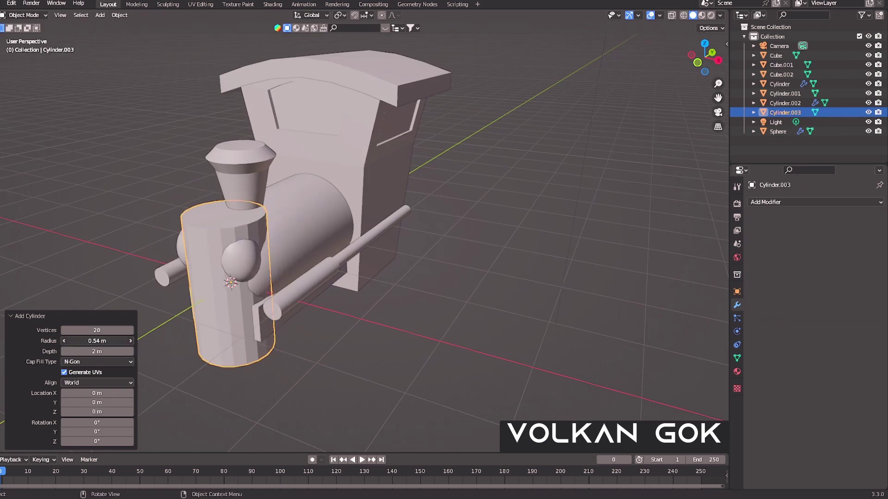
{"action": "mouse_move", "coordinate": [369, 231]}
{"action": "middle_mouse_down"}
{"action": "mouse_move", "coordinate": [324, 231]}
{"action": "mouse_move", "coordinate": [351, 217]}
{"action": "middle_mouse_up"}
{"action": "key", "text": "g"}
{"action": "key", "text": "z"}
{"action": "mouse_move", "coordinate": [277, 365]}
{"action": "middle_mouse_down"}
{"action": "mouse_move", "coordinate": [241, 365]}
{"action": "mouse_move", "coordinate": [200, 271]}
{"action": "mouse_move", "coordinate": [264, 372]}
{"action": "middle_mouse_up"}
In see-through vertex mode, narrow the cylinder's top into a cone
{"action": "key", "text": "Tab"}
{"action": "key", "text": "KP_3"}
{"action": "key", "text": "alt+z"}
{"action": "key", "text": "1"}
{"action": "key", "text": "s"}
{"action": "left_click", "coordinate": [294, 340]}
Move the cone cowcatcher along Y and X into place under the boiler front
{"action": "middle_click_drag", "start_coordinate": [295, 340], "coordinate": [302, 294]}
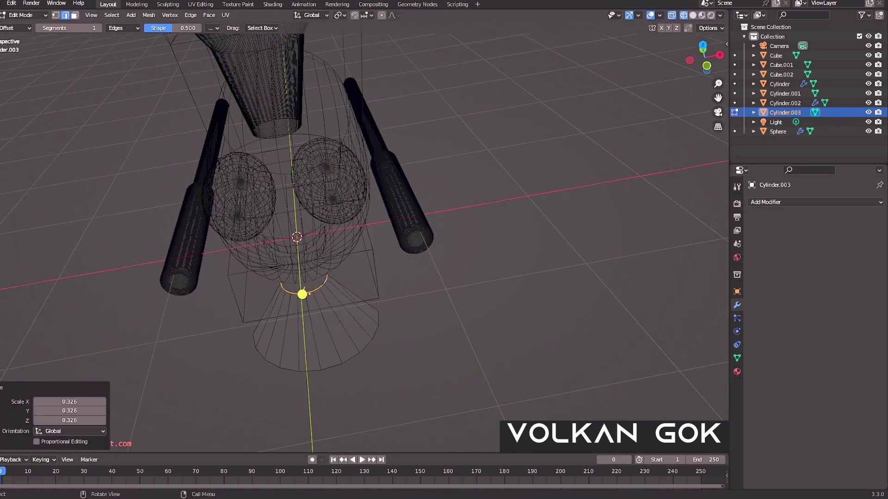
{"action": "mouse_move", "coordinate": [318, 361]}
{"action": "middle_mouse_down"}
{"action": "mouse_move", "coordinate": [169, 252]}
{"action": "mouse_move", "coordinate": [155, 213]}
{"action": "mouse_move", "coordinate": [143, 275]}
{"action": "middle_mouse_up"}
{"action": "key", "text": "KP_3"}
{"action": "key", "text": "g"}
{"action": "key", "text": "y"}
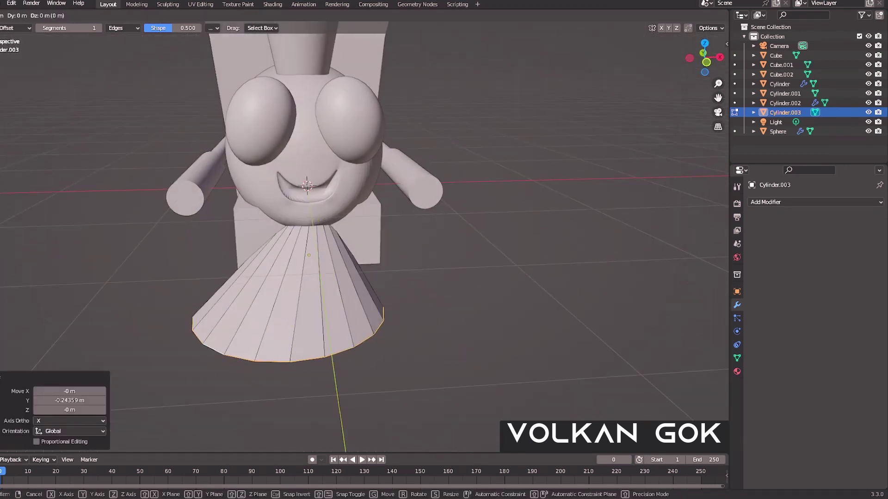
{"action": "key", "text": "KP_1"}
{"action": "scroll", "coordinate": [307, 208], "scroll_direction": "up", "scroll_amount": 3}
{"action": "key", "text": "g"}
{"action": "key", "text": "x"}
{"action": "left_click", "coordinate": [95, 234]}
{"action": "middle_click_drag", "start_coordinate": [96, 234], "coordinate": [373, 288]}
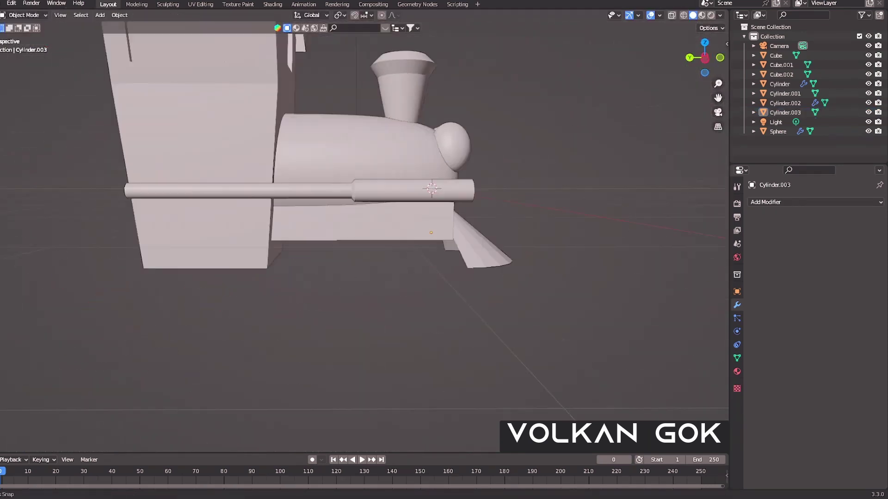
{"action": "key", "text": "Tab"}
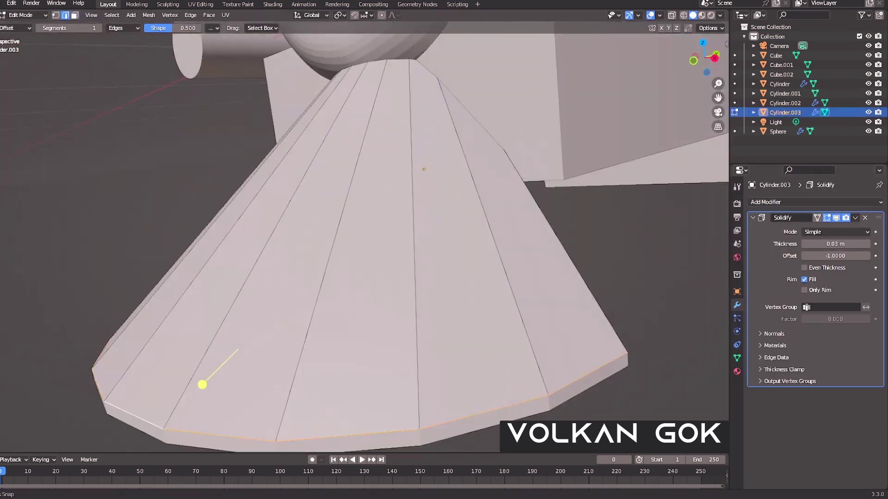
Scale the cowcatcher's bottom loop outward into a flared rim
{"action": "key", "text": "s"}
{"action": "left_click", "coordinate": [496, 393]}
{"action": "scroll", "coordinate": [234, 307], "scroll_direction": "down", "scroll_amount": 3}
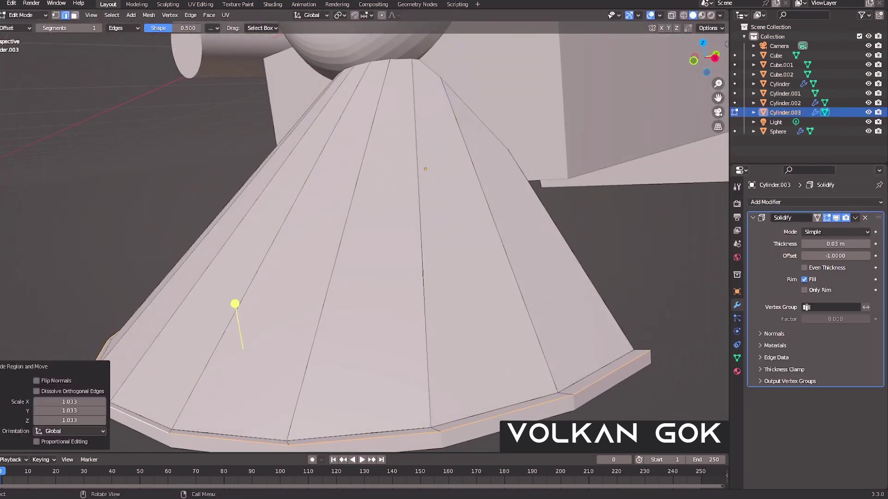
{"action": "middle_click_drag", "start_coordinate": [234, 307], "coordinate": [537, 232]}
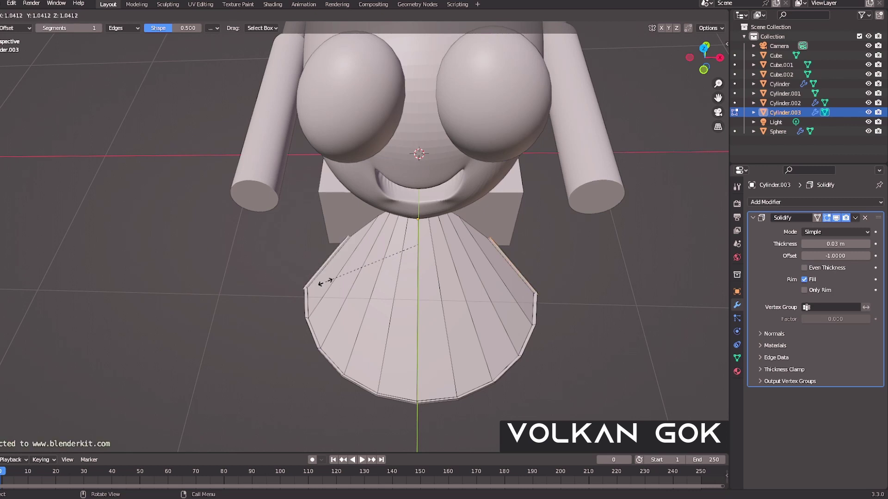
Select the cone's vertical edges and scale them into raised ridges
{"action": "left_click", "coordinate": [323, 282]}
{"action": "scroll", "coordinate": [390, 248], "scroll_direction": "down", "scroll_amount": 2}
{"action": "left_click", "coordinate": [423, 270], "text": "ctrl+alt"}
{"action": "middle_click_drag", "start_coordinate": [423, 270], "coordinate": [406, 214]}
{"action": "scroll", "coordinate": [406, 214], "scroll_direction": "up", "scroll_amount": 2}
{"action": "key", "text": "s"}
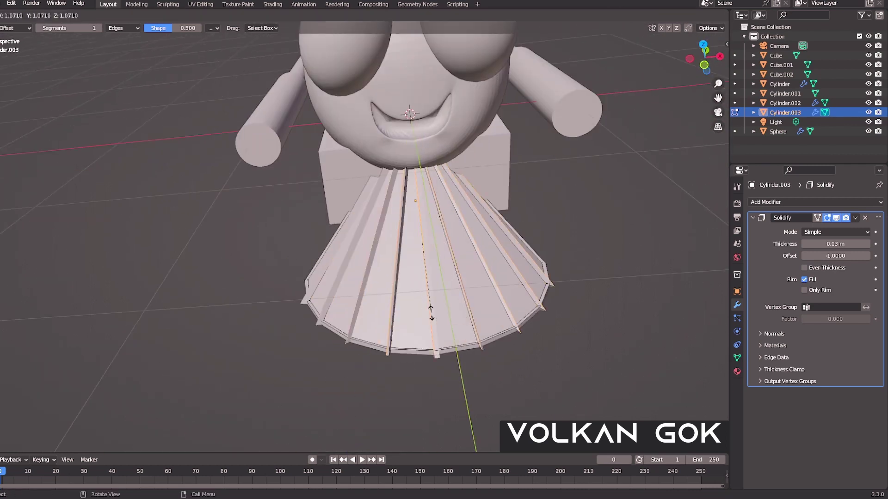
{"action": "left_click", "coordinate": [431, 313]}
Leave edit mode, deselect the finished cowcatcher, and view the train from the side
{"action": "middle_click_drag", "start_coordinate": [431, 313], "coordinate": [430, 194]}
{"action": "scroll", "coordinate": [204, 242], "scroll_direction": "up", "scroll_amount": 3}
{"action": "middle_click_drag", "start_coordinate": [204, 242], "coordinate": [380, 153]}
{"action": "scroll", "coordinate": [379, 153], "scroll_direction": "down", "scroll_amount": 3}
{"action": "key", "text": "Tab"}
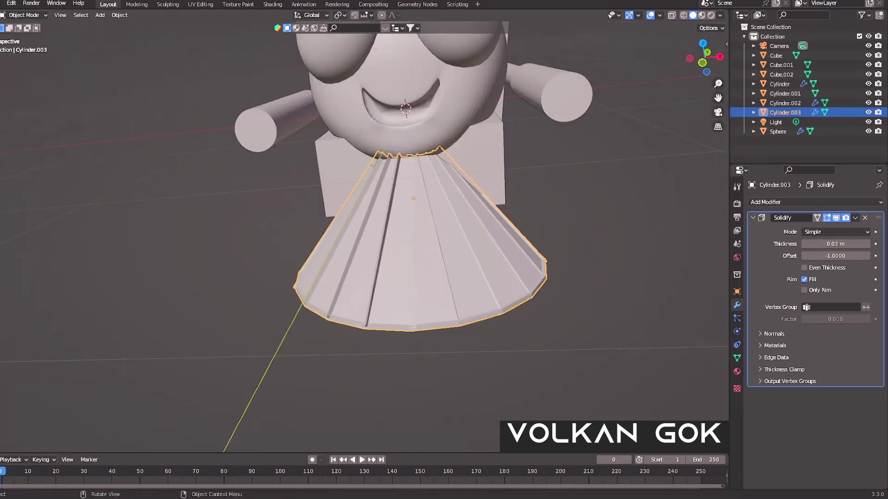
{"action": "scroll", "coordinate": [406, 208], "scroll_direction": "down", "scroll_amount": 3}
{"action": "key", "text": "alt+a"}
{"action": "mouse_move", "coordinate": [407, 208]}
{"action": "middle_mouse_down"}
{"action": "mouse_move", "coordinate": [352, 241]}
{"action": "mouse_move", "coordinate": [323, 323]}
{"action": "middle_mouse_up"}
Add a mesh cylinder and turn it on the X axis into a wheel
{"action": "scroll", "coordinate": [324, 324], "scroll_direction": "up", "scroll_amount": 3}
{"action": "key", "text": "shift+a"}
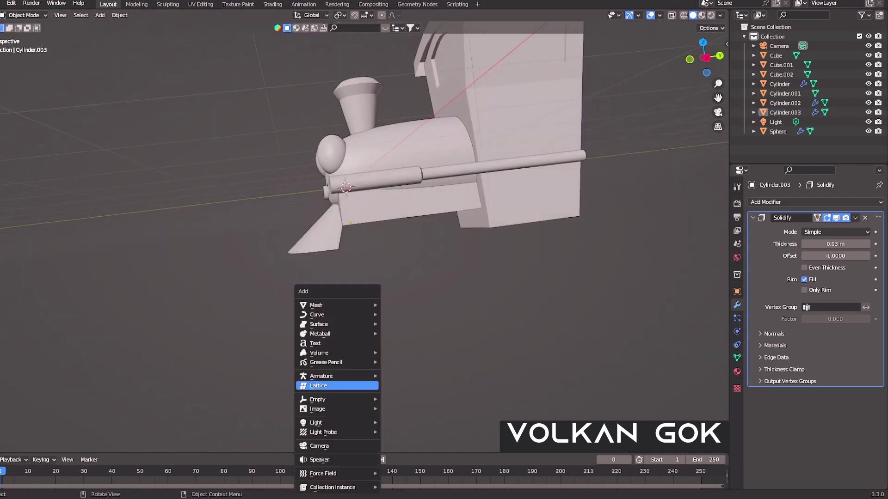
{"action": "left_click", "coordinate": [405, 352]}
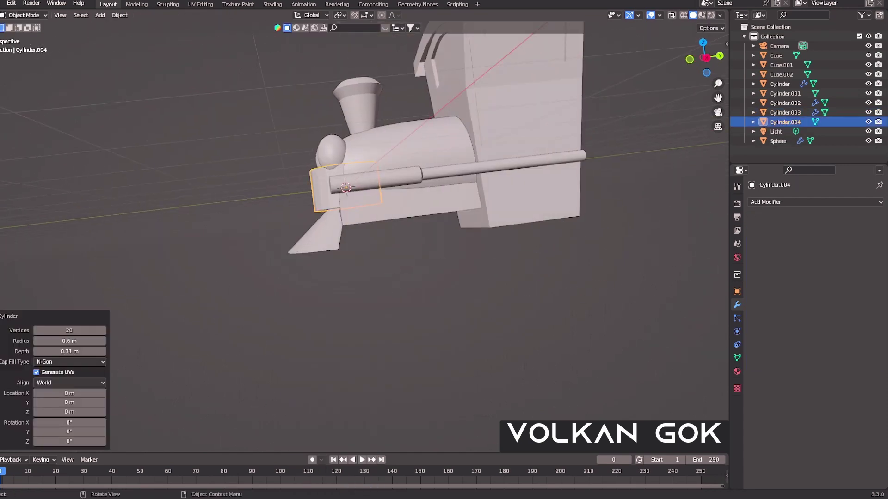
{"action": "key", "text": "g"}
{"action": "key", "text": "x"}
{"action": "left_click", "coordinate": [535, 298]}
{"action": "mouse_move", "coordinate": [535, 299]}
{"action": "middle_mouse_down"}
{"action": "mouse_move", "coordinate": [416, 277]}
{"action": "mouse_move", "coordinate": [536, 277]}
{"action": "middle_mouse_up"}
Move the wheel to the rear of the train and duplicate it
{"action": "key", "text": "g"}
{"action": "key", "text": "z"}
{"action": "key", "text": "y"}
{"action": "key", "text": "Return"}
{"action": "middle_click_drag", "start_coordinate": [462, 231], "coordinate": [416, 232]}
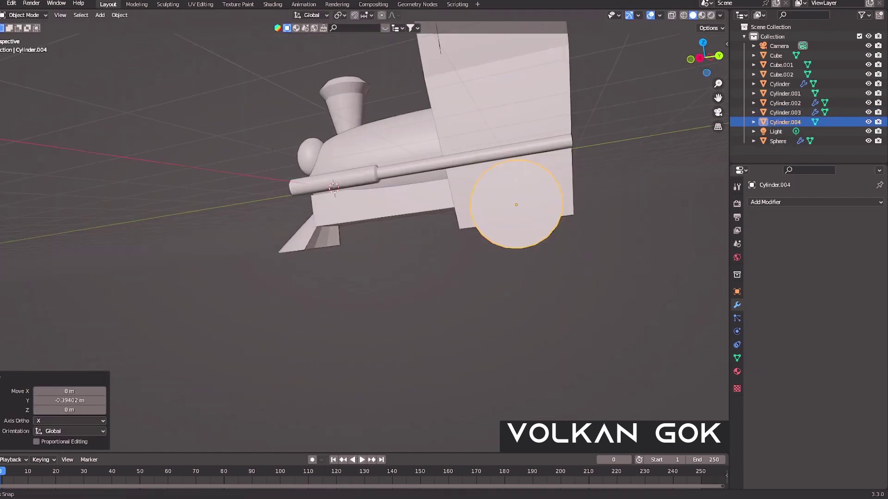
{"action": "key", "text": "shift+d"}
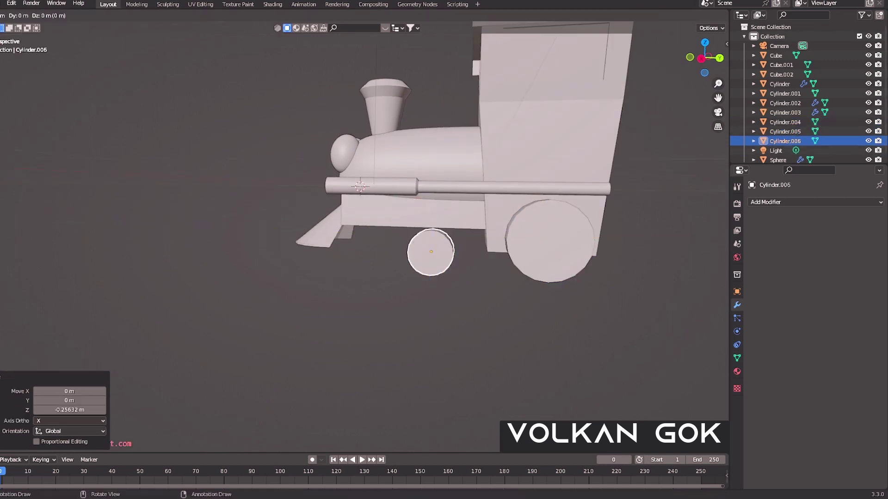
Scale the base block along X and lower it under the body
{"action": "middle_click_drag", "start_coordinate": [430, 277], "coordinate": [397, 259]}
{"action": "left_click", "coordinate": [375, 204]}
{"action": "key", "text": "s"}
{"action": "key", "text": "x"}
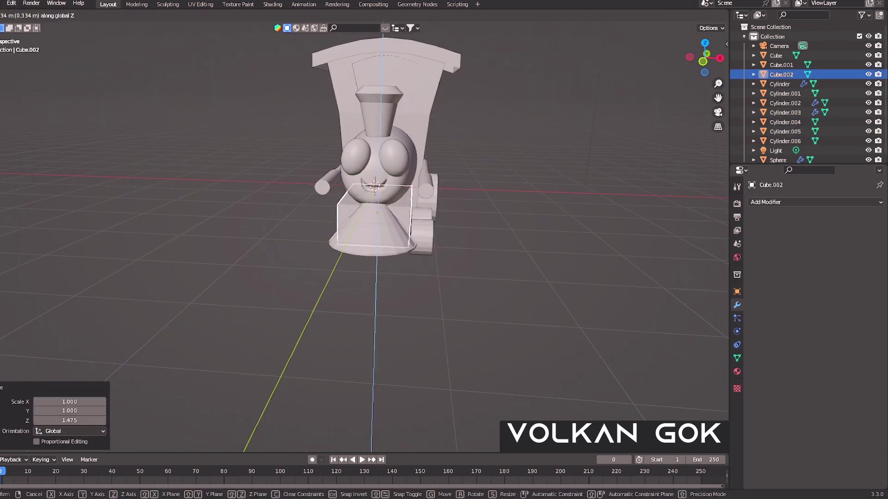
{"action": "key", "text": "KP_3"}
{"action": "key", "text": "Return"}
{"action": "key", "text": "g"}
{"action": "key", "text": "z"}
{"action": "scroll", "coordinate": [439, 214], "scroll_direction": "down", "scroll_amount": 2}
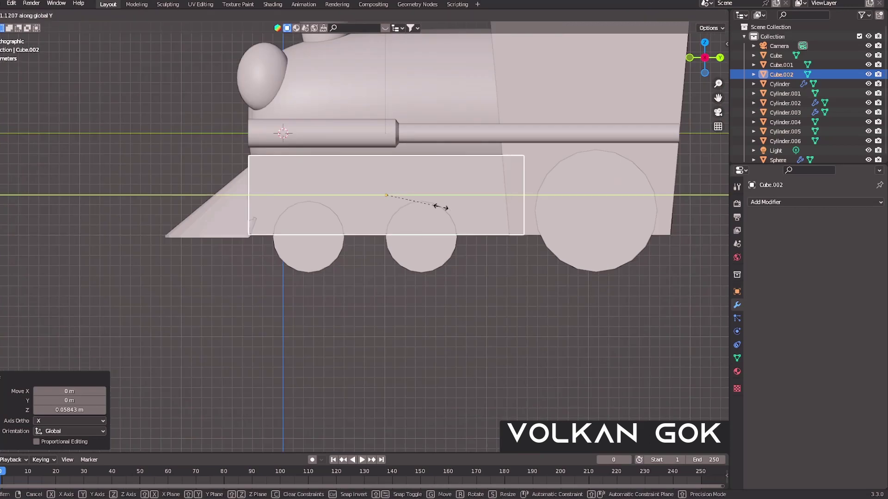
{"action": "mouse_move", "coordinate": [440, 214]}
{"action": "middle_mouse_down"}
{"action": "mouse_move", "coordinate": [370, 194]}
{"action": "mouse_move", "coordinate": [497, 132]}
{"action": "mouse_move", "coordinate": [477, 158]}
{"action": "mouse_move", "coordinate": [337, 93]}
{"action": "middle_mouse_up"}
Bevel all edges of the isolated base block to round it off
{"action": "key", "text": "Tab"}
{"action": "left_click", "coordinate": [367, 197]}
{"action": "key", "text": "KP_Divide"}
{"action": "key", "text": "a"}
{"action": "key", "text": "ctrl+b"}
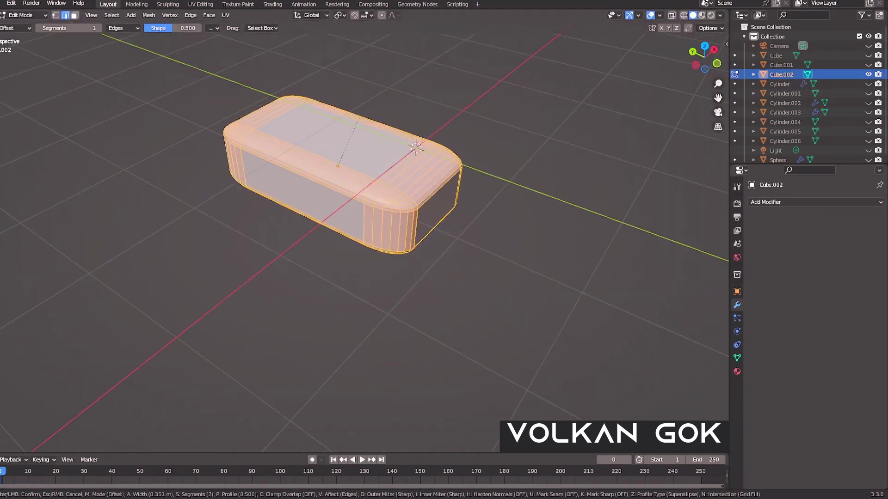
{"action": "left_click", "coordinate": [359, 116]}
{"action": "key", "text": "Tab"}
{"action": "key", "text": "KP_Divide"}
{"action": "left_click", "coordinate": [565, 286]}
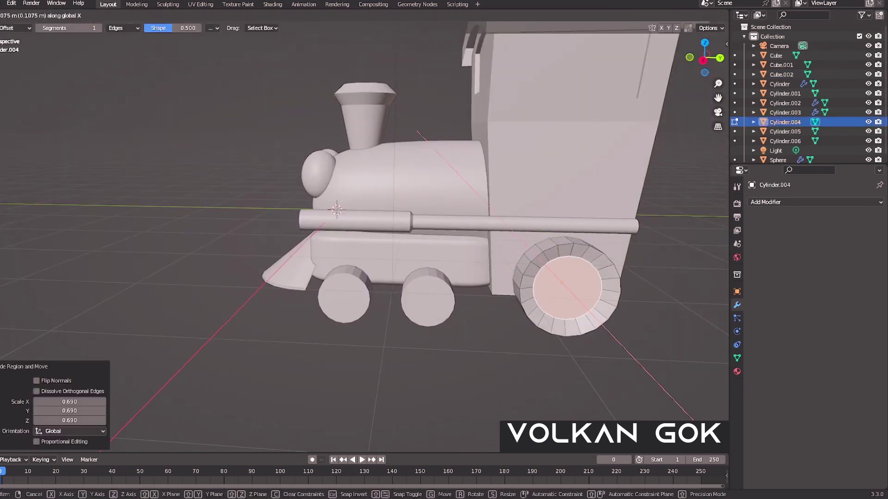
Smooth the wheel with Subdivision level 1, then duplicate, resize and reposition the copy
{"action": "key", "text": "Tab"}
{"action": "key", "text": "ctrl+1"}
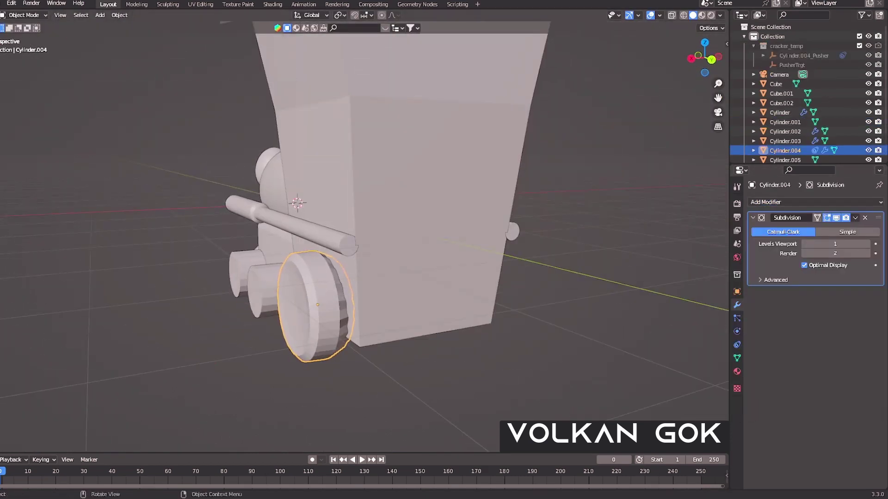
{"action": "left_click", "coordinate": [300, 320]}
{"action": "key", "text": "Tab"}
{"action": "key", "text": "shift+d"}
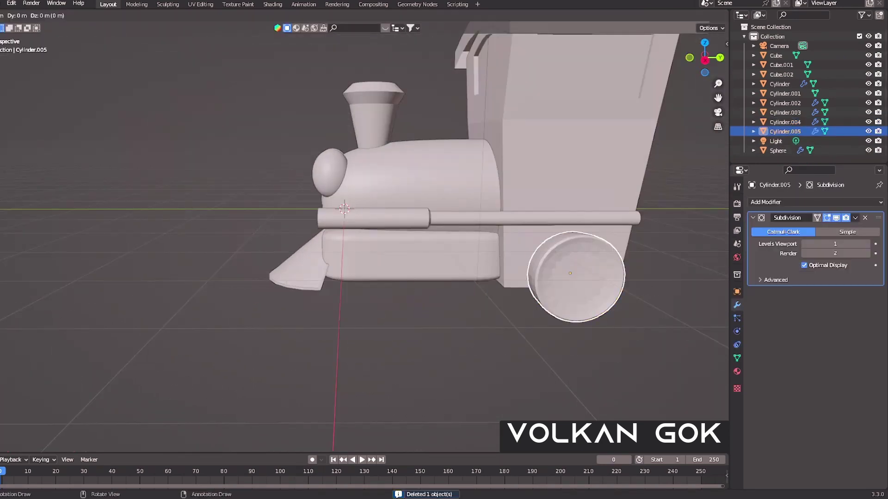
{"action": "key", "text": "s"}
{"action": "key", "text": "KP_3"}
{"action": "key", "text": "g"}
{"action": "key", "text": "z"}
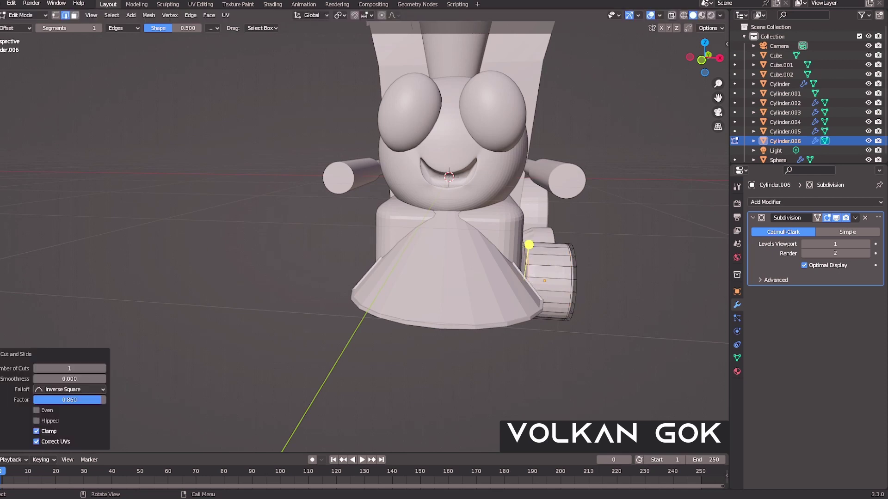
Scale the side rod's front section 1.865× and slide the rod along Y
{"action": "middle_click_drag", "start_coordinate": [529, 245], "coordinate": [525, 269]}
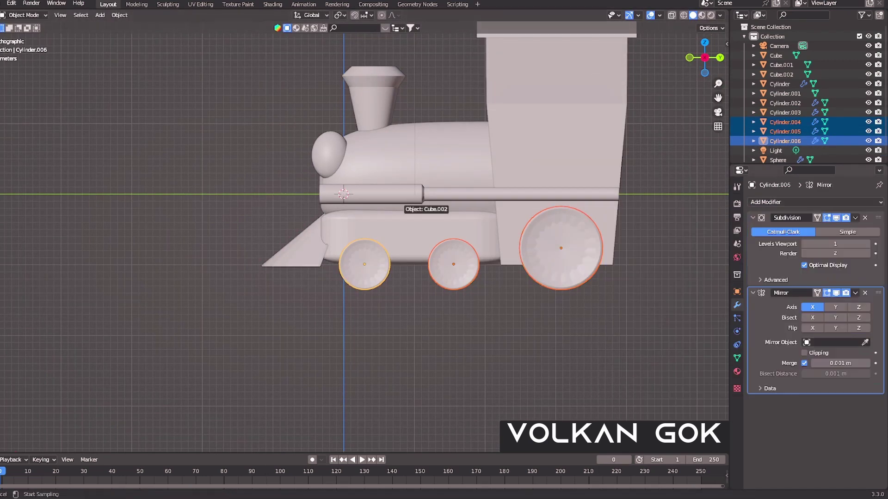
{"action": "middle_click_drag", "start_coordinate": [323, 231], "coordinate": [462, 204]}
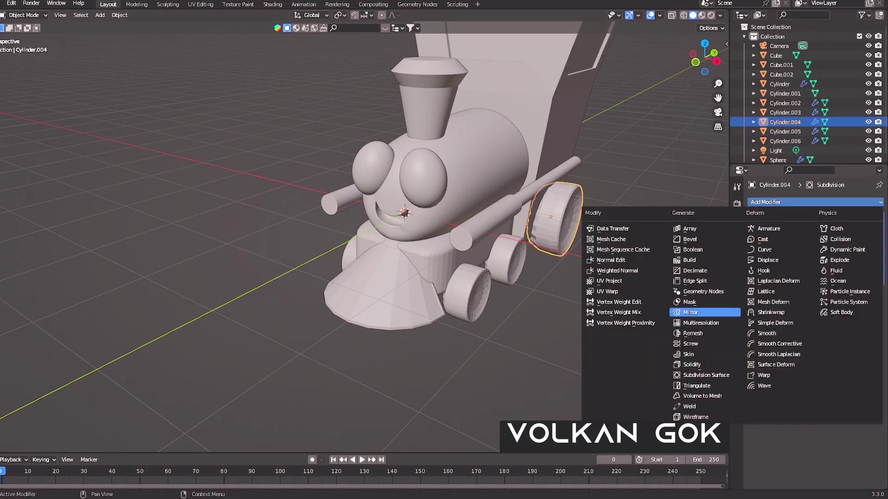
{"action": "middle_click_drag", "start_coordinate": [370, 231], "coordinate": [416, 185]}
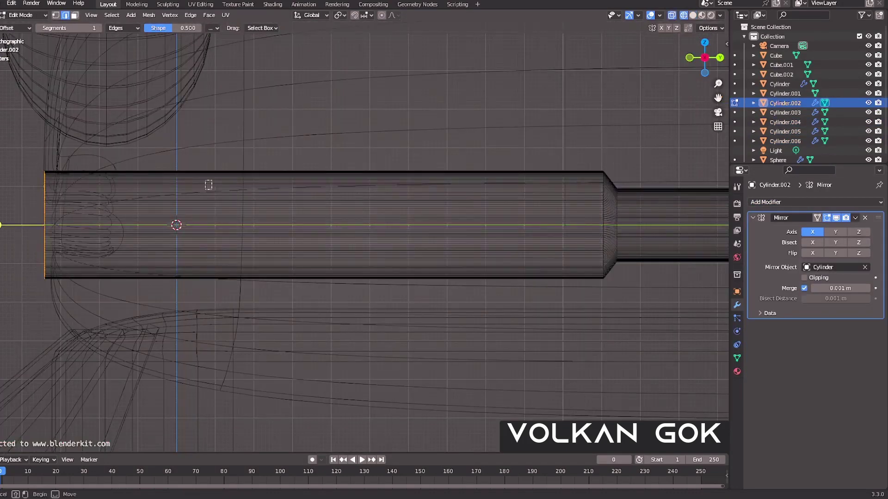
{"action": "key", "text": "a"}
{"action": "key", "text": "s"}
{"action": "left_click", "coordinate": [293, 278]}
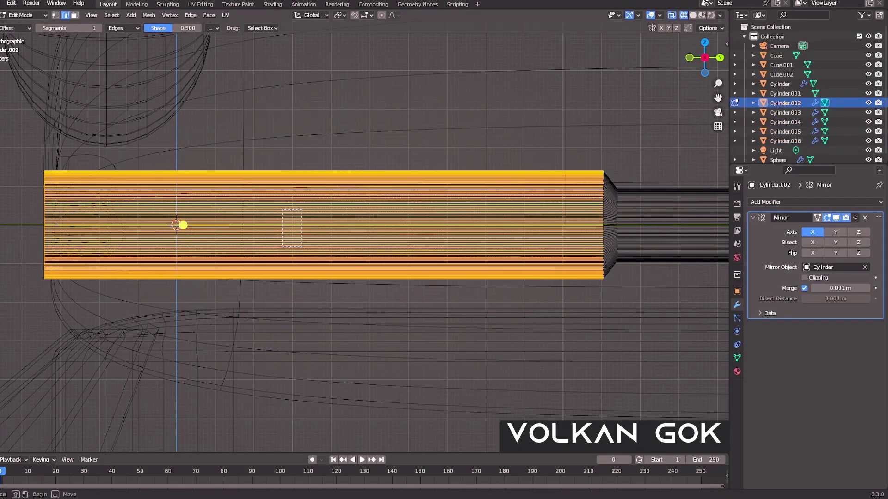
{"action": "middle_click_drag", "start_coordinate": [293, 278], "coordinate": [285, 308]}
{"action": "key", "text": "shift+z"}
{"action": "key", "text": "g"}
{"action": "key", "text": "y"}
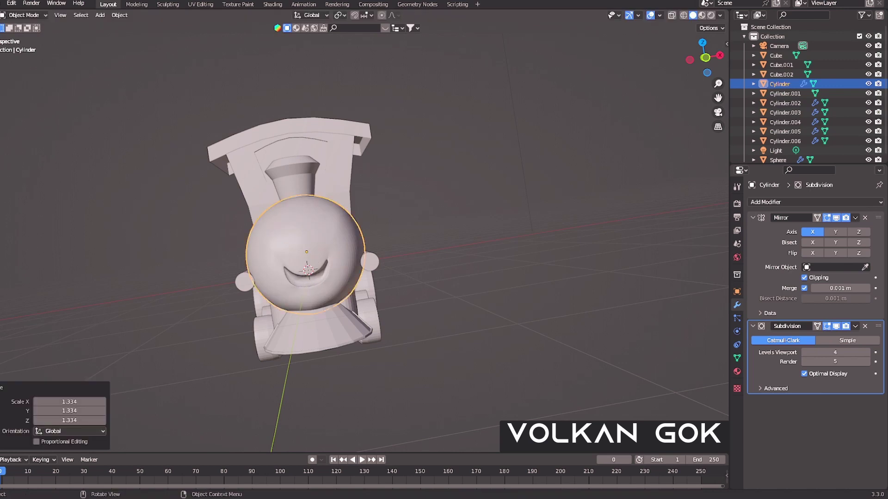
Confirm the pending edge slide on the model
{"action": "left_click", "coordinate": [509, 208]}
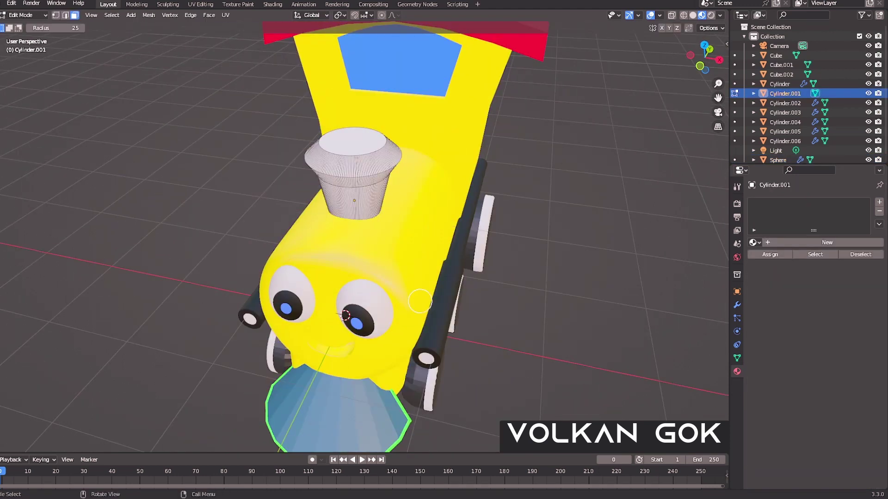
Give the smokestack a new blue material
{"action": "left_click", "coordinate": [827, 243]}
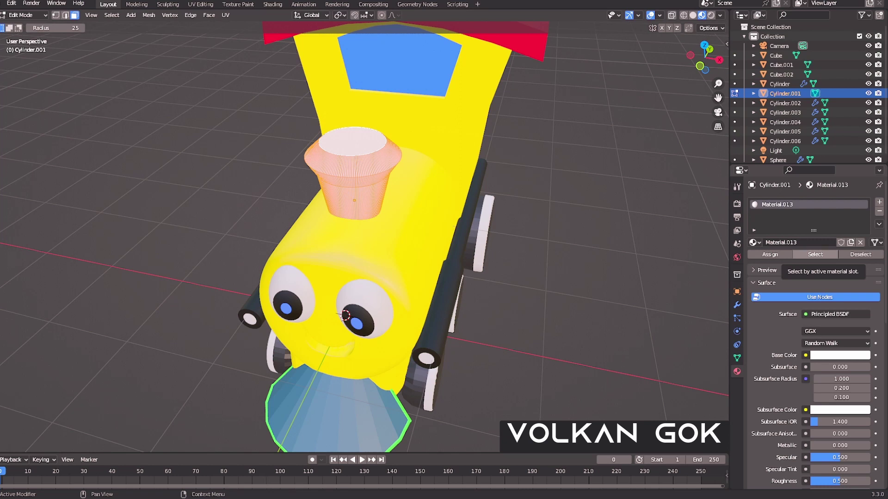
{"action": "key", "text": "Tab"}
{"action": "left_click", "coordinate": [737, 305]}
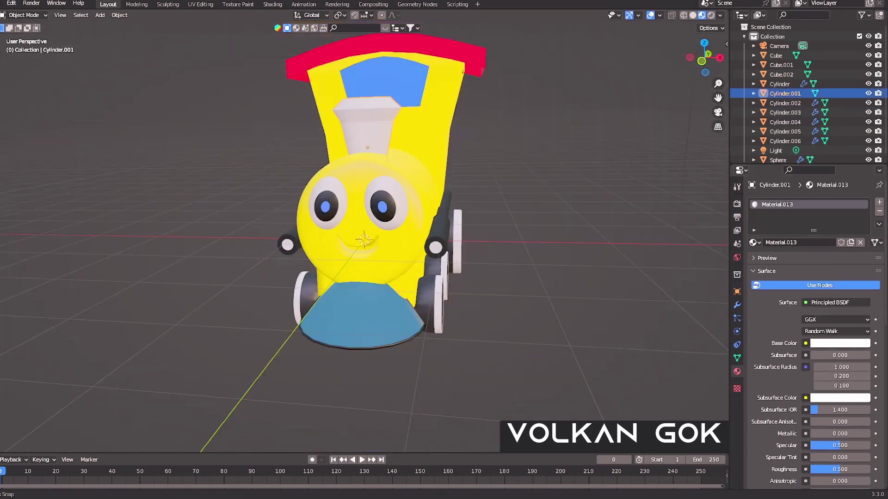
{"action": "middle_click_drag", "start_coordinate": [365, 208], "coordinate": [370, 277]}
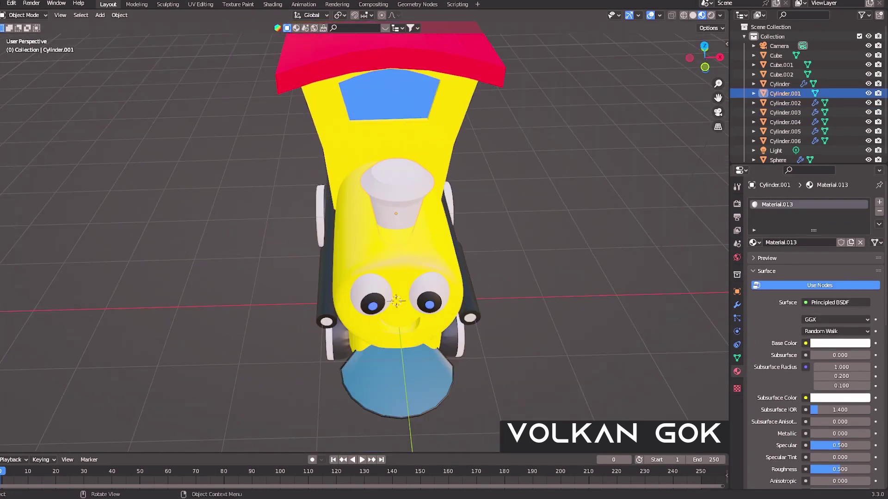
Confirm the darker blue smokestack in front view and add a new cylinder
{"action": "key", "text": "Tab"}
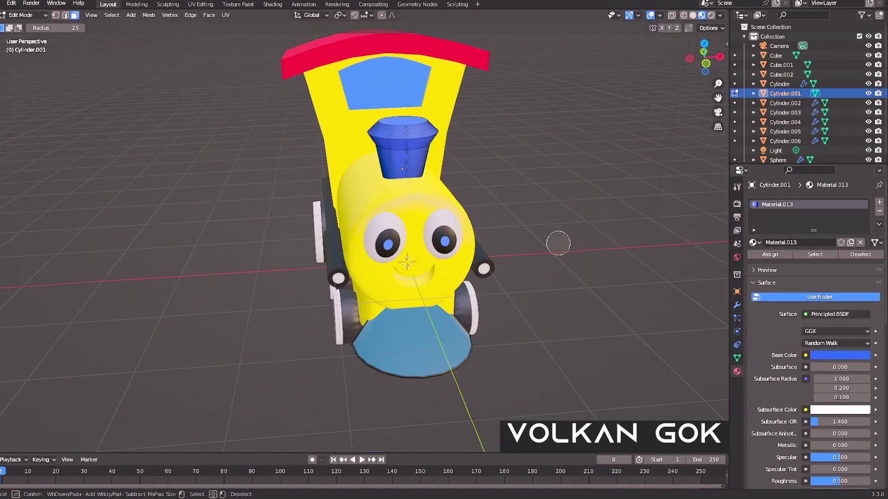
{"action": "key", "text": "KP_1"}
{"action": "key", "text": "shift+z"}
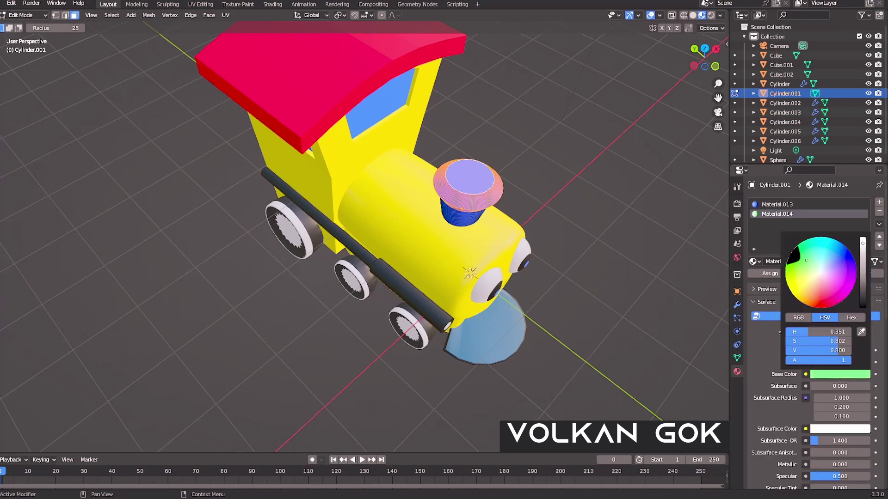
{"action": "scroll", "coordinate": [79, 75], "scroll_direction": "down", "scroll_amount": 6}
{"action": "scroll", "coordinate": [79, 74], "scroll_direction": "up", "scroll_amount": 5}
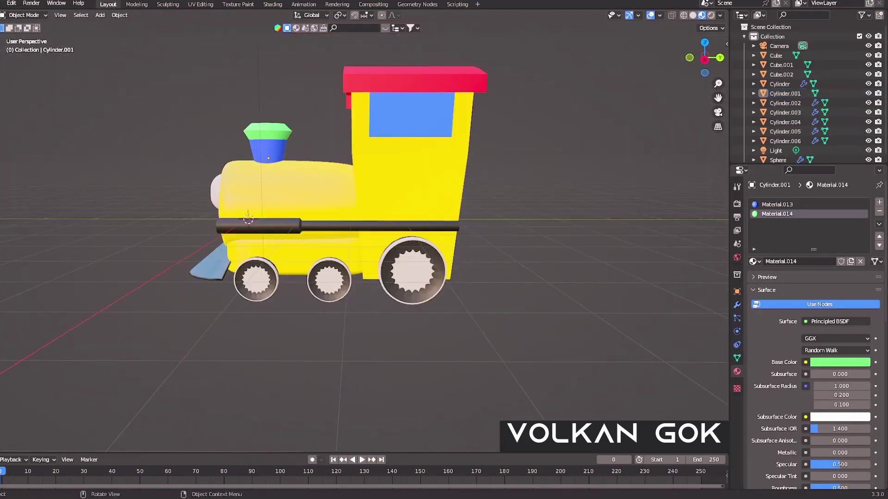
{"action": "key", "text": "shift+a"}
Add a cylinder, rotate it 90° on X, and shrink it down
{"action": "left_click", "coordinate": [389, 347]}
{"action": "key", "text": "g"}
{"action": "key", "text": "x"}
{"action": "key", "text": "9"}
{"action": "key", "text": "0"}
{"action": "key", "text": "Return"}
{"action": "key", "text": "s"}
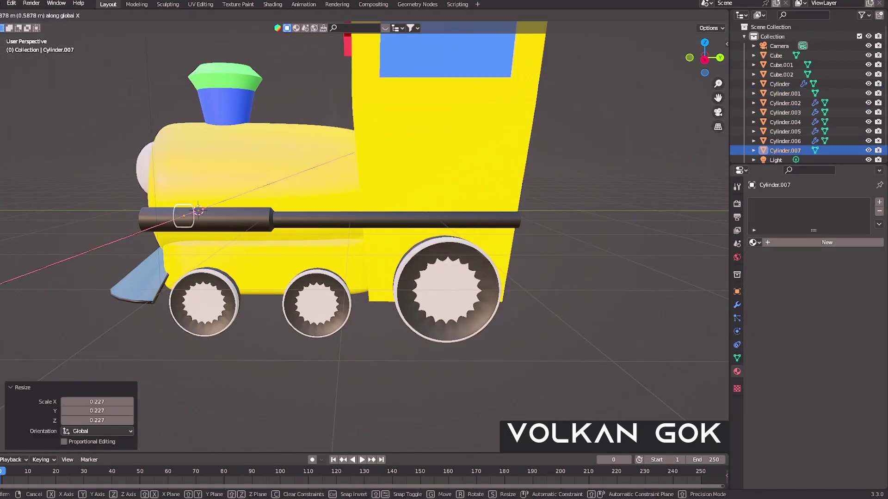
{"action": "key", "text": "Return"}
Position the cylinder at the train's front and stretch it along Y
{"action": "middle_click_drag", "start_coordinate": [324, 231], "coordinate": [462, 240]}
{"action": "key", "text": "g"}
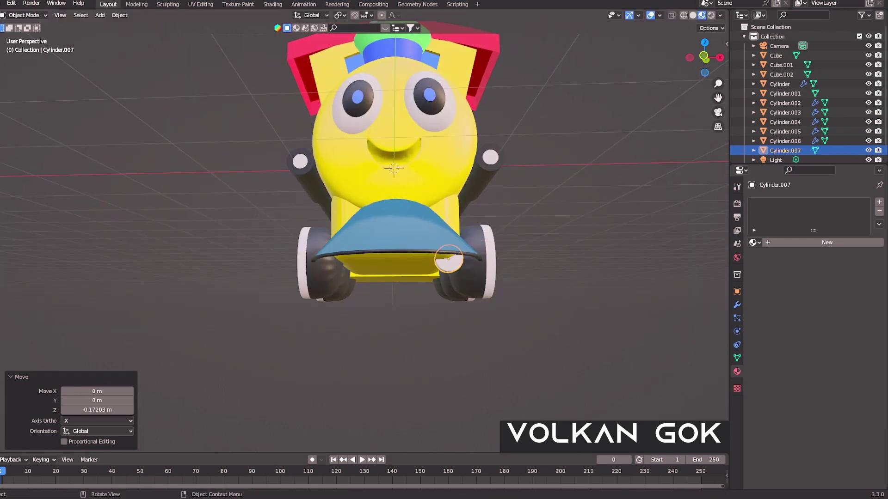
{"action": "mouse_move", "coordinate": [448, 258]}
{"action": "middle_mouse_down"}
{"action": "mouse_move", "coordinate": [423, 327]}
{"action": "mouse_move", "coordinate": [416, 269]}
{"action": "middle_mouse_up"}
{"action": "key", "text": "s"}
{"action": "key", "text": "y"}
{"action": "mouse_move", "coordinate": [370, 231]}
{"action": "middle_mouse_down"}
{"action": "mouse_move", "coordinate": [555, 241]}
{"action": "mouse_move", "coordinate": [463, 240]}
{"action": "middle_mouse_up"}
{"action": "key", "text": "s"}
{"action": "key", "text": "y"}
{"action": "middle_click_drag", "start_coordinate": [370, 231], "coordinate": [462, 241]}
Give the cylinder a Mirror modifier using Cube.002 as the mirror object
{"action": "left_click", "coordinate": [737, 305]}
{"action": "left_click", "coordinate": [813, 202]}
{"action": "left_click", "coordinate": [689, 312]}
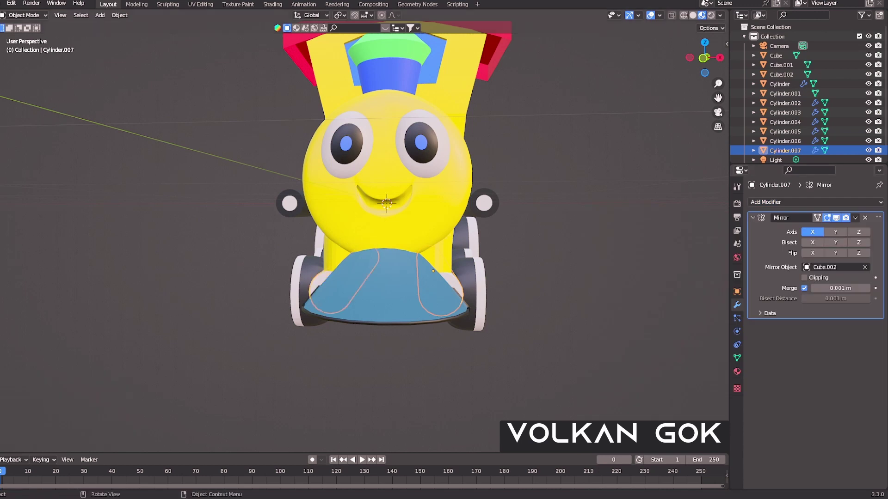
{"action": "left_click", "coordinate": [737, 371]}
{"action": "mouse_move", "coordinate": [370, 232]}
{"action": "middle_mouse_down"}
{"action": "mouse_move", "coordinate": [486, 240]}
{"action": "mouse_move", "coordinate": [370, 231]}
{"action": "middle_mouse_up"}
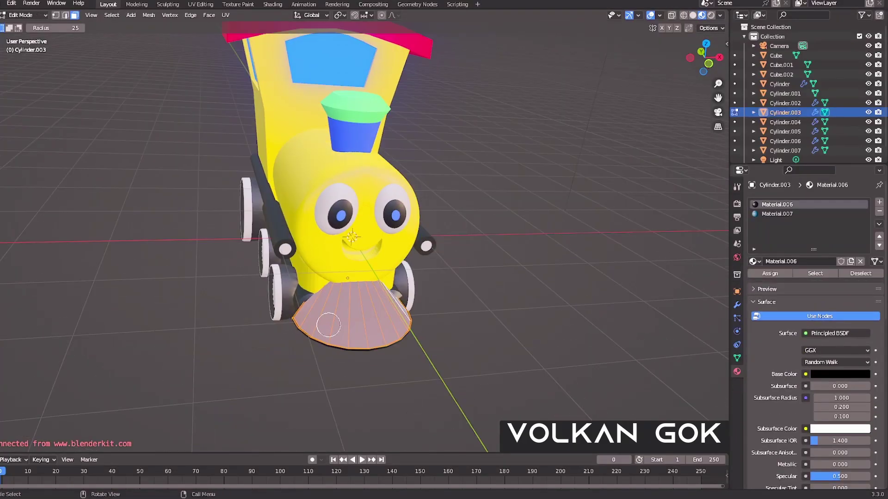
Checker-deselect the cowcatcher faces and assign them a new red Material.016 for stripes
{"action": "left_click", "coordinate": [111, 15]}
{"action": "left_click", "coordinate": [120, 100]}
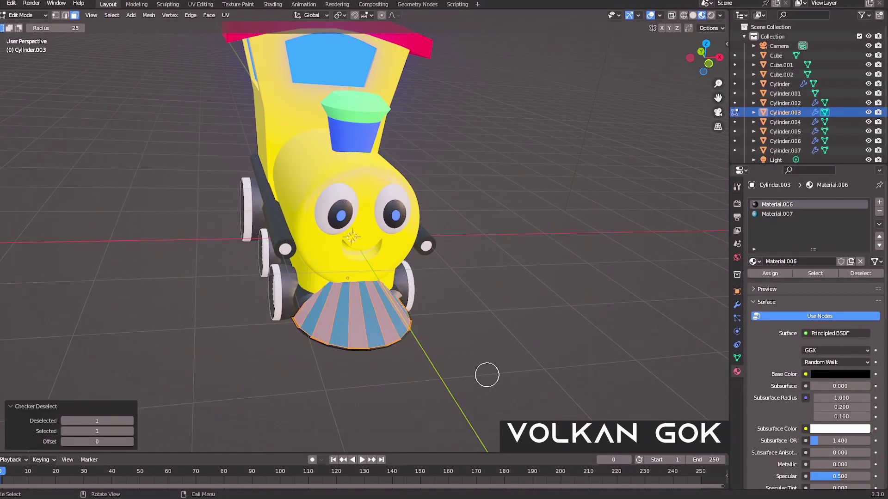
{"action": "left_click", "coordinate": [879, 202]}
{"action": "left_click", "coordinate": [795, 262]}
{"action": "left_click", "coordinate": [840, 375]}
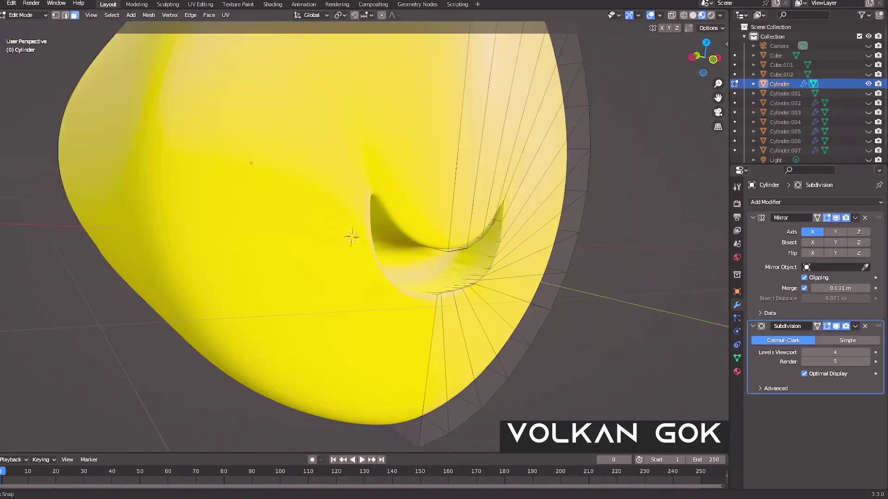
Move the crescent's edge loop, resize it, and give it white Material.017
{"action": "mouse_move", "coordinate": [351, 236]}
{"action": "middle_mouse_down"}
{"action": "mouse_move", "coordinate": [352, 185]}
{"action": "mouse_move", "coordinate": [296, 231]}
{"action": "middle_mouse_up"}
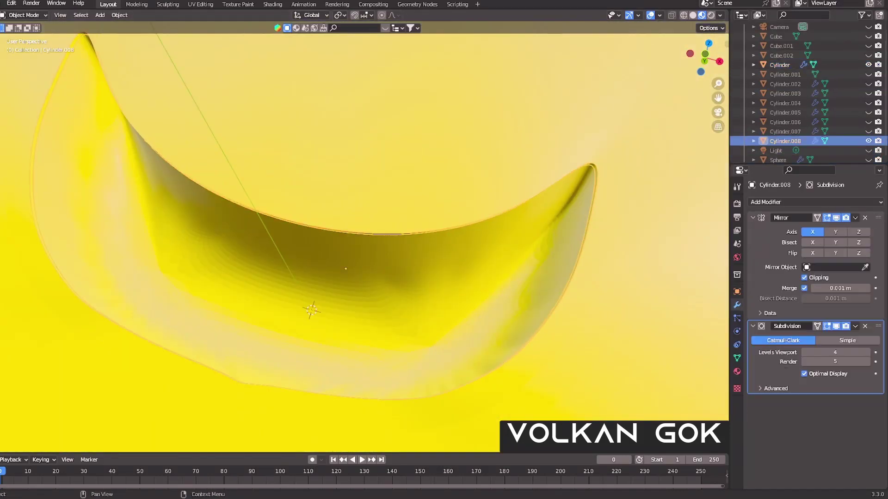
{"action": "key", "text": "Tab"}
{"action": "middle_click_drag", "start_coordinate": [345, 268], "coordinate": [495, 270]}
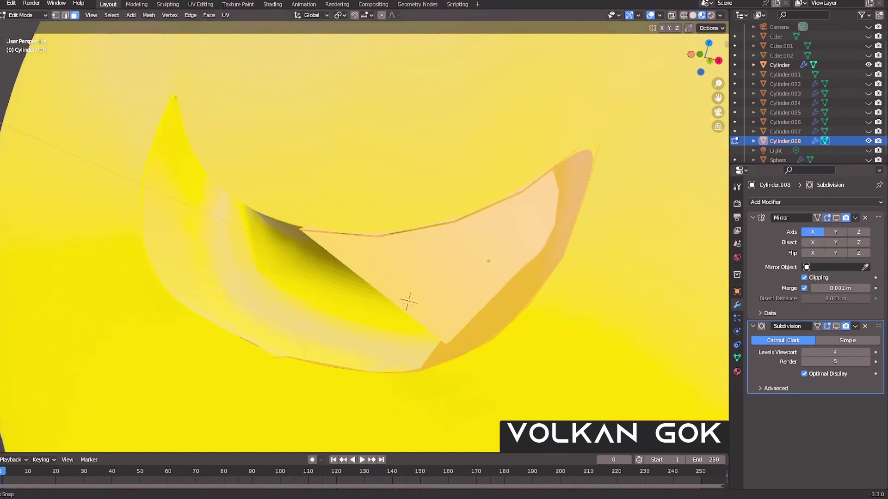
{"action": "mouse_move", "coordinate": [407, 301]}
{"action": "middle_mouse_down"}
{"action": "mouse_move", "coordinate": [324, 231]}
{"action": "mouse_move", "coordinate": [351, 240]}
{"action": "middle_mouse_up"}
{"action": "key", "text": "Return"}
{"action": "left_click", "coordinate": [737, 372]}
{"action": "left_click", "coordinate": [879, 211]}
{"action": "key", "text": "Tab"}
{"action": "scroll", "coordinate": [360, 231], "scroll_direction": "down", "scroll_amount": 3}
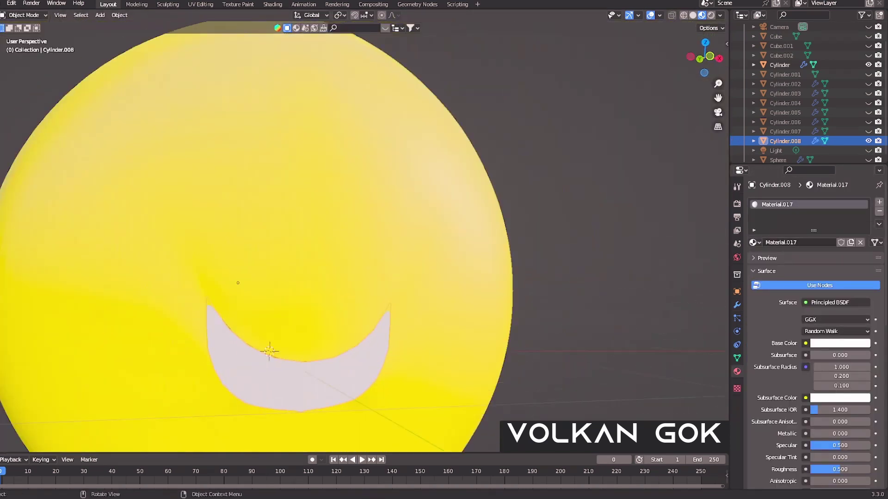
{"action": "left_click", "coordinate": [310, 344]}
{"action": "mouse_move", "coordinate": [310, 345]}
{"action": "middle_mouse_down"}
{"action": "mouse_move", "coordinate": [599, 267]}
{"action": "mouse_move", "coordinate": [327, 298]}
{"action": "middle_mouse_up"}
Reshape the mouth's lower-edge vertices from the front view into a smile curve
{"action": "key", "text": "Tab"}
{"action": "scroll", "coordinate": [371, 373], "scroll_direction": "up", "scroll_amount": 5}
{"action": "key", "text": "g"}
{"action": "left_click", "coordinate": [396, 138]}
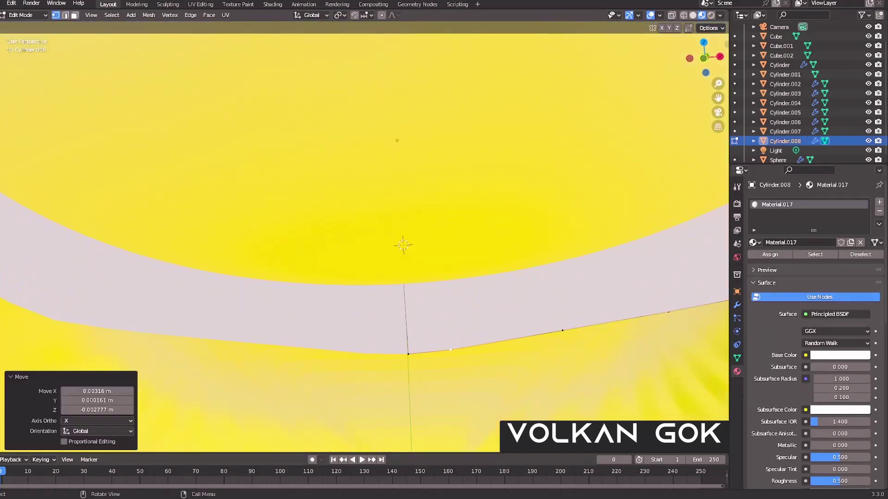
{"action": "scroll", "coordinate": [395, 144], "scroll_direction": "up", "scroll_amount": 1}
{"action": "key", "text": "g"}
{"action": "scroll", "coordinate": [393, 148], "scroll_direction": "down", "scroll_amount": 4}
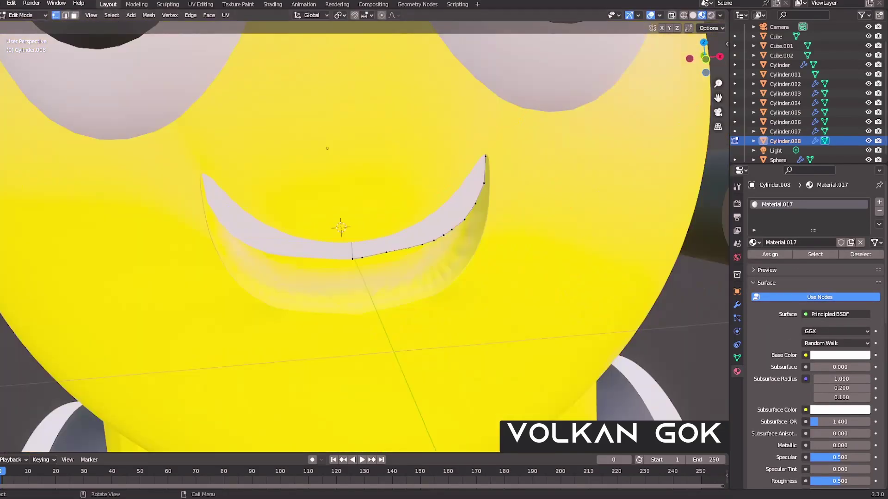
{"action": "key", "text": "KP_1"}
{"action": "scroll", "coordinate": [393, 148], "scroll_direction": "up", "scroll_amount": 5}
{"action": "key", "text": "g"}
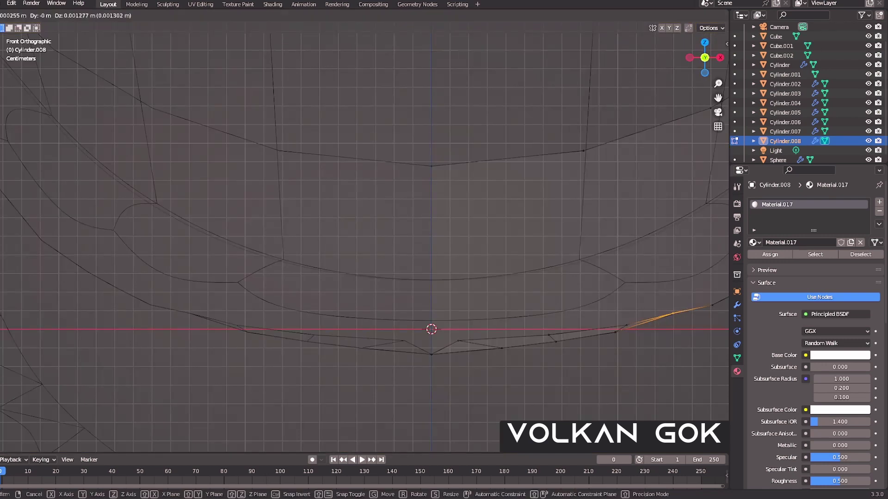
{"action": "key", "text": "Return"}
{"action": "scroll", "coordinate": [365, 231], "scroll_direction": "down", "scroll_amount": 4}
{"action": "key", "text": "Tab"}
Duplicate the mouth crescent into a copy, Cylinder.009
{"action": "middle_click_drag", "start_coordinate": [365, 231], "coordinate": [277, 208]}
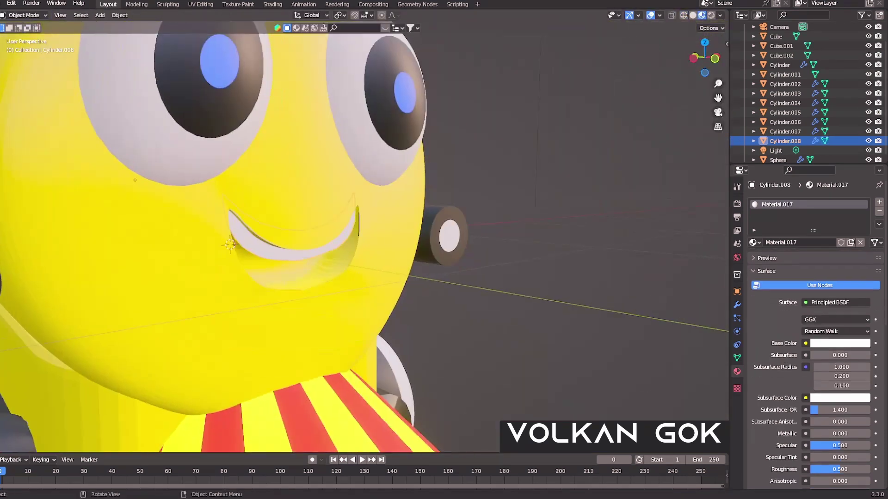
{"action": "middle_click_drag", "start_coordinate": [134, 180], "coordinate": [302, 193]}
{"action": "key", "text": "shift+d"}
Place the crescent copy, then add a small cube moved along Y into the smile
{"action": "left_click", "coordinate": [309, 245]}
{"action": "middle_click_drag", "start_coordinate": [310, 245], "coordinate": [277, 296]}
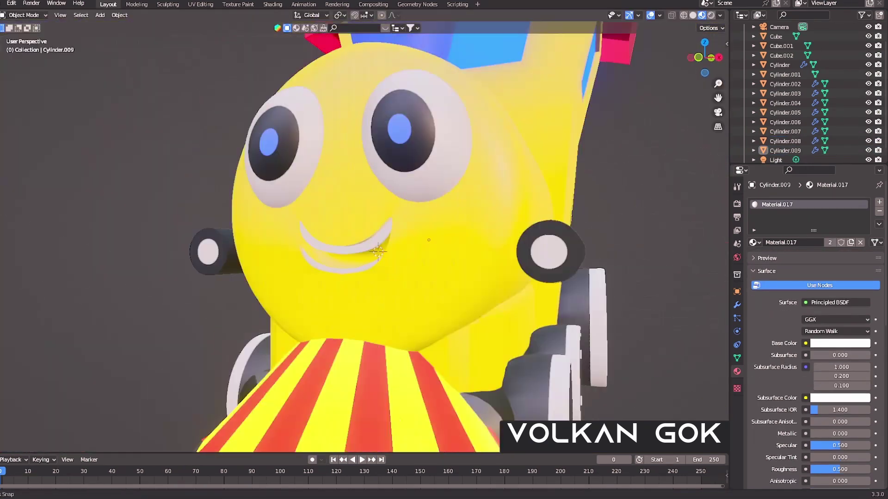
{"action": "key", "text": "shift+a"}
{"action": "left_click", "coordinate": [416, 311]}
{"action": "key", "text": "s"}
{"action": "key", "text": "g"}
{"action": "key", "text": "y"}
{"action": "left_click", "coordinate": [182, 243]}
{"action": "middle_click_drag", "start_coordinate": [182, 243], "coordinate": [278, 208]}
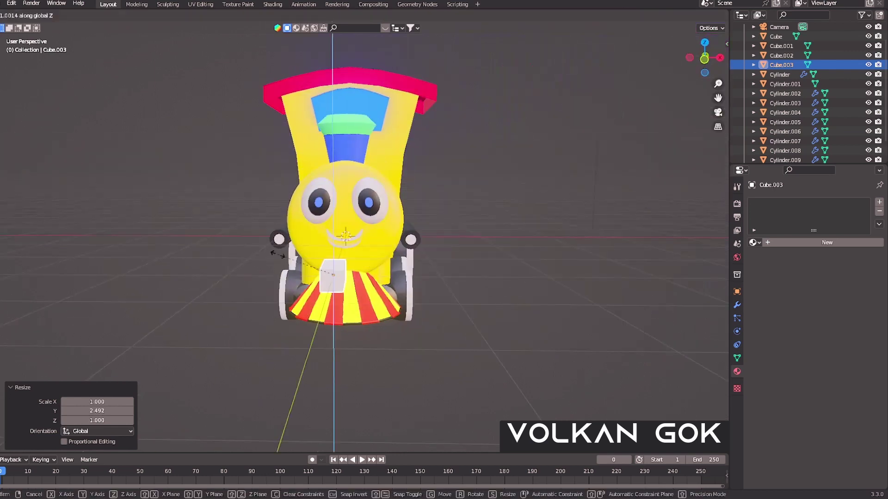
Subdivide the small cube and smoothly reshape it into a rounded pink tongue
{"action": "key", "text": "Tab"}
{"action": "right_click", "coordinate": [231, 243]}
{"action": "left_click", "coordinate": [259, 282]}
{"action": "mouse_move", "coordinate": [324, 231]}
{"action": "middle_mouse_down"}
{"action": "mouse_move", "coordinate": [378, 240]}
{"action": "mouse_move", "coordinate": [351, 208]}
{"action": "middle_mouse_up"}
{"action": "key", "text": "KP_Decimal"}
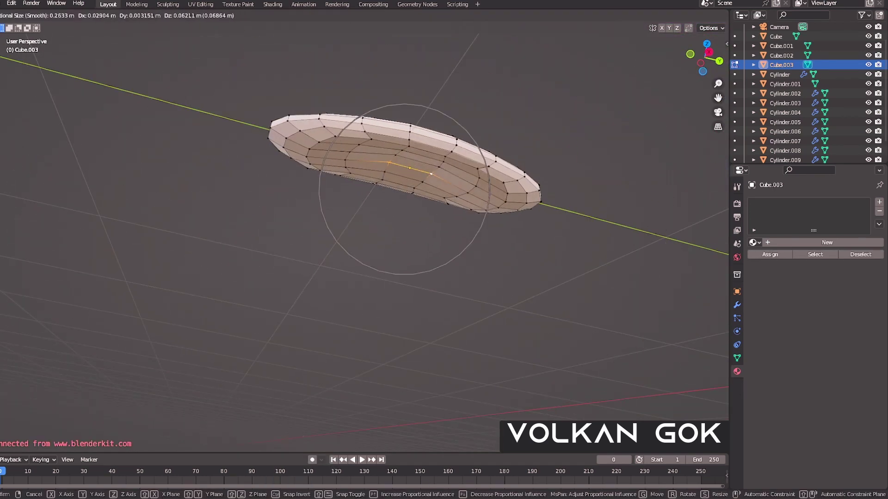
{"action": "left_click", "coordinate": [309, 146]}
{"action": "middle_click_drag", "start_coordinate": [309, 147], "coordinate": [495, 362]}
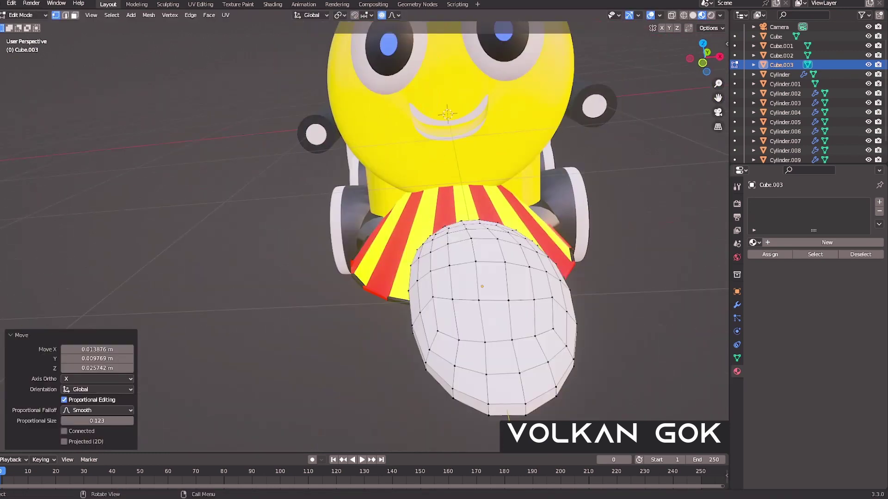
{"action": "key", "text": "KP_1"}
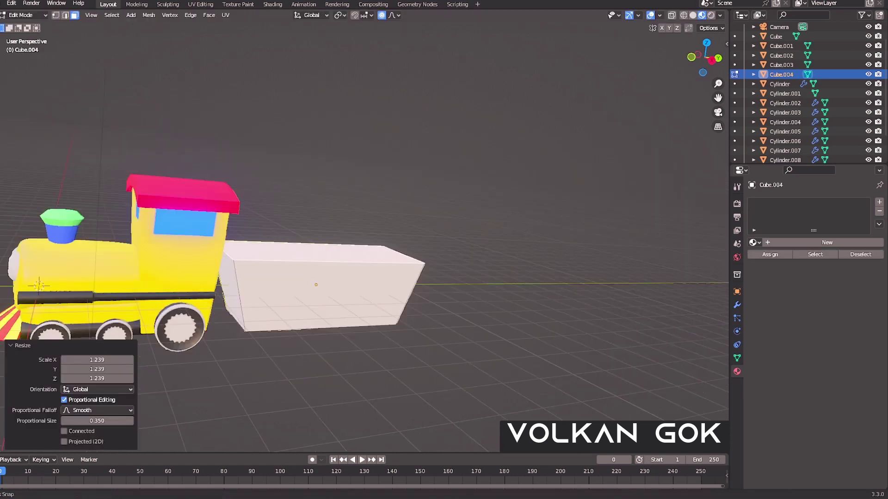
Raise the wagon's middle edge loop along Z and scale its end face to taper it
{"action": "middle_click_drag", "start_coordinate": [352, 231], "coordinate": [416, 217]}
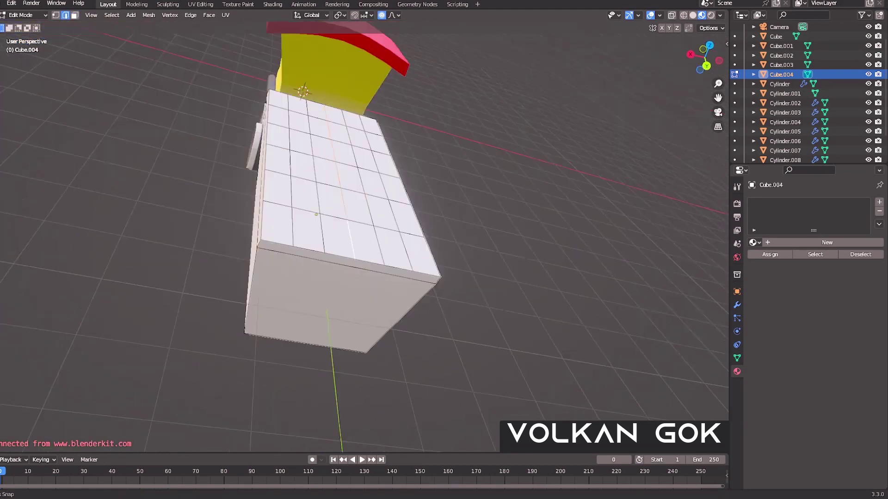
{"action": "key", "text": "g"}
{"action": "key", "text": "z"}
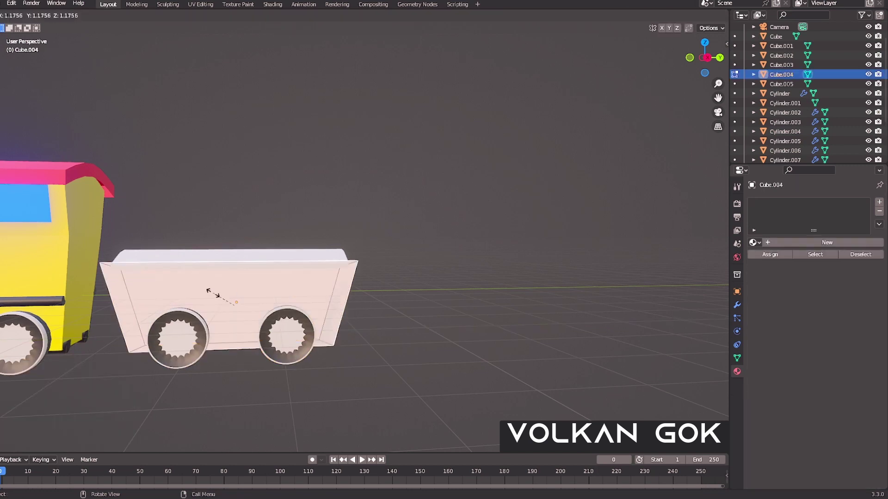
{"action": "left_click", "coordinate": [222, 296]}
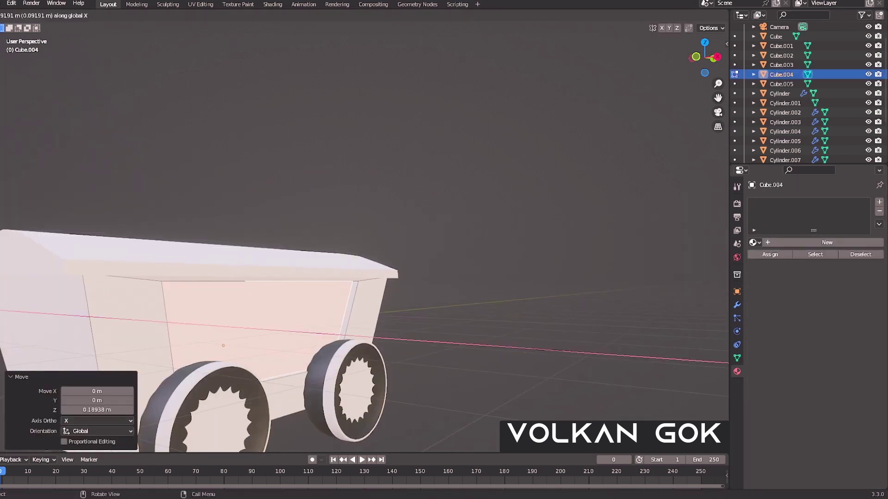